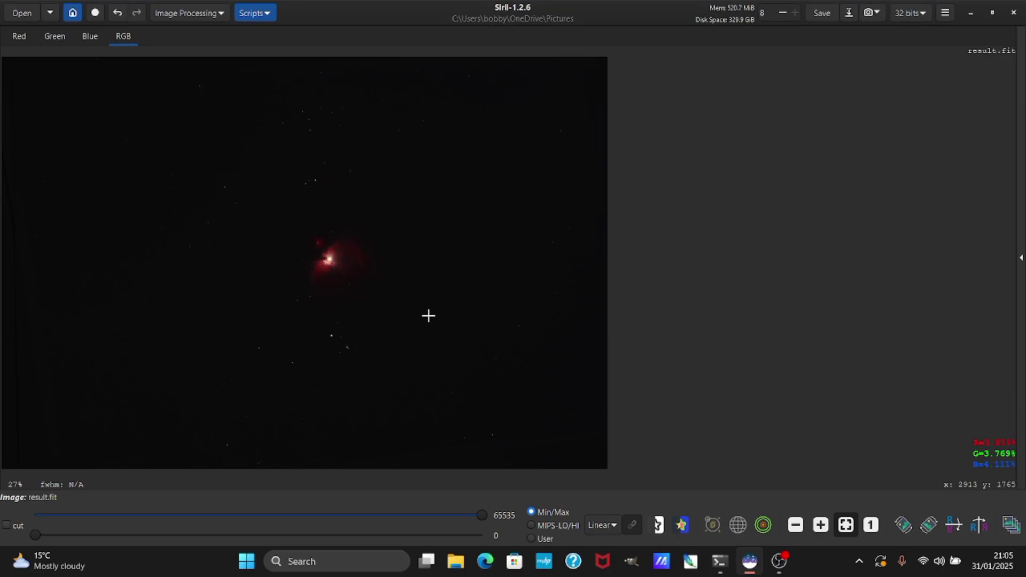
Switch the preview display mode from Linear to AutoStretch to reveal the nebula
{"action": "left_click", "coordinate": [607, 527]}
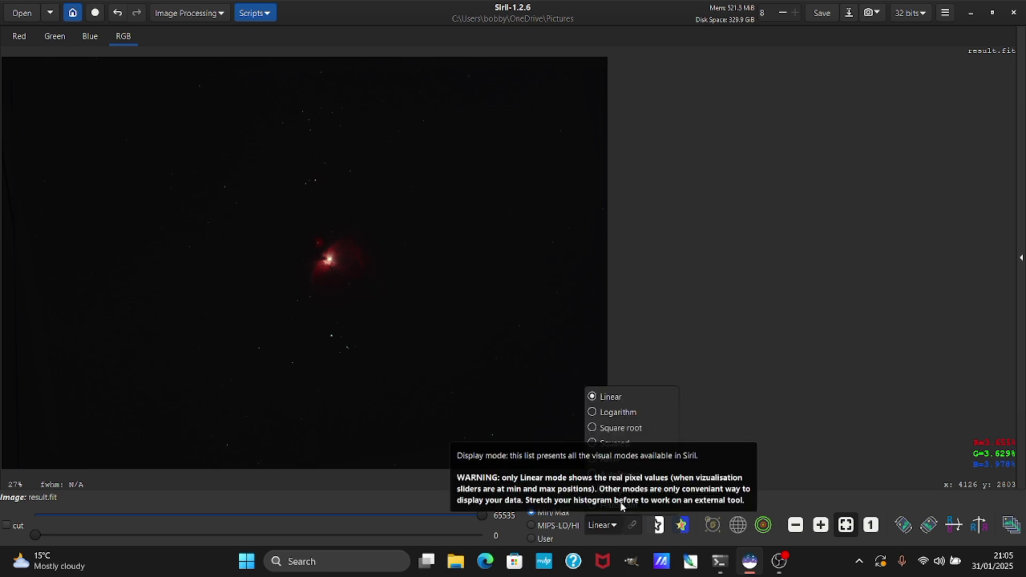
{"action": "left_click", "coordinate": [731, 396]}
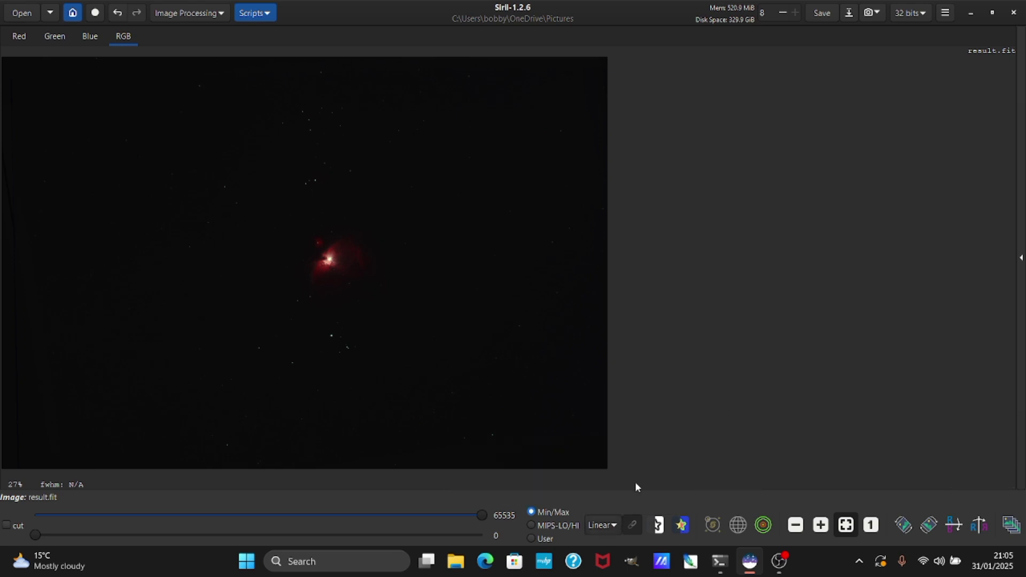
{"action": "left_click", "coordinate": [612, 526]}
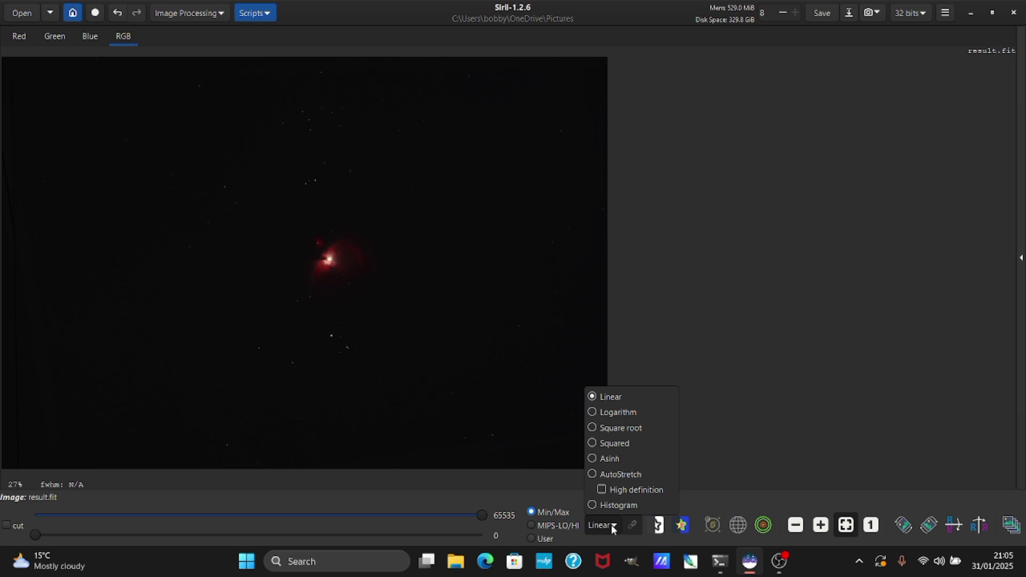
{"action": "left_click", "coordinate": [626, 474]}
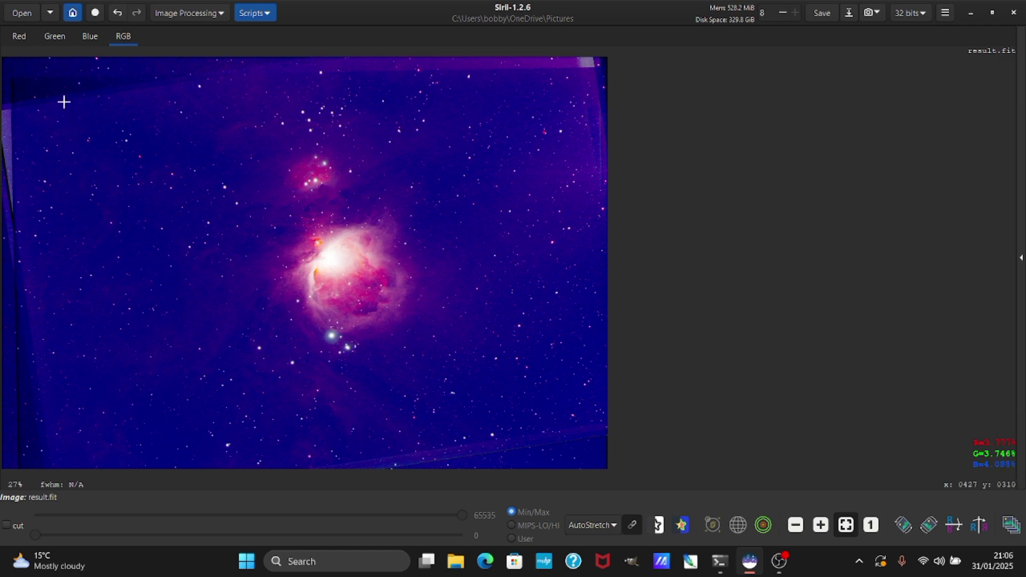
Crop result.fit to a roughly 3568×2215 px region around the nebula
{"action": "left_click_drag", "start_coordinate": [63, 102], "coordinate": [586, 425]}
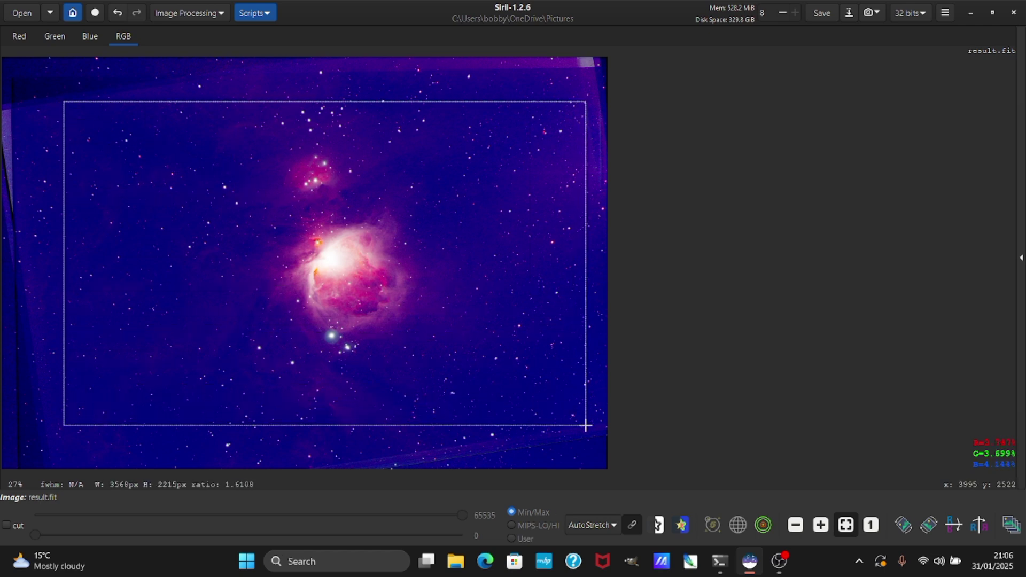
{"action": "right_click", "coordinate": [420, 288]}
{"action": "left_click", "coordinate": [484, 470]}
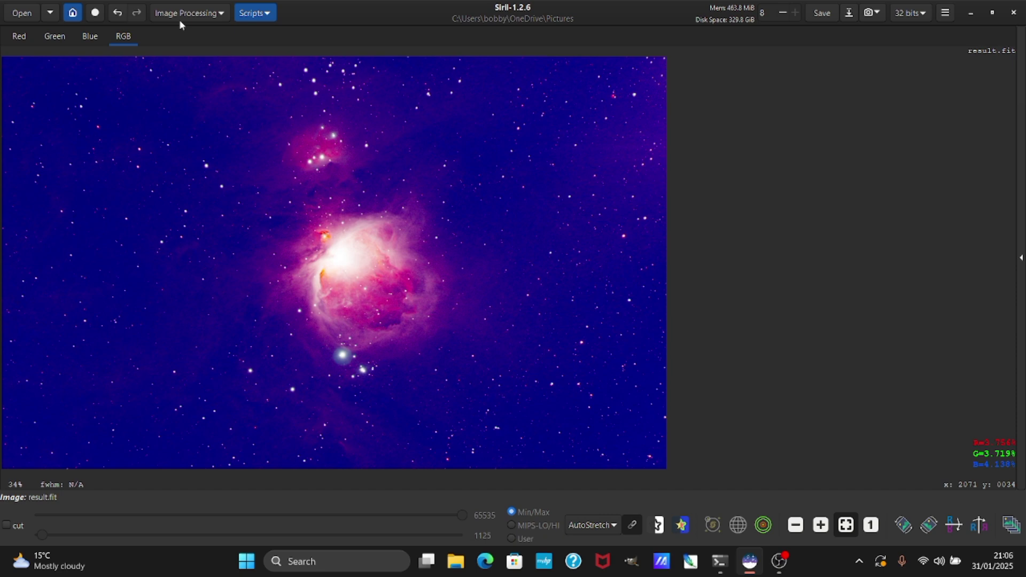
Open Background Extraction and generate a grid of background samples
{"action": "left_click", "coordinate": [186, 14]}
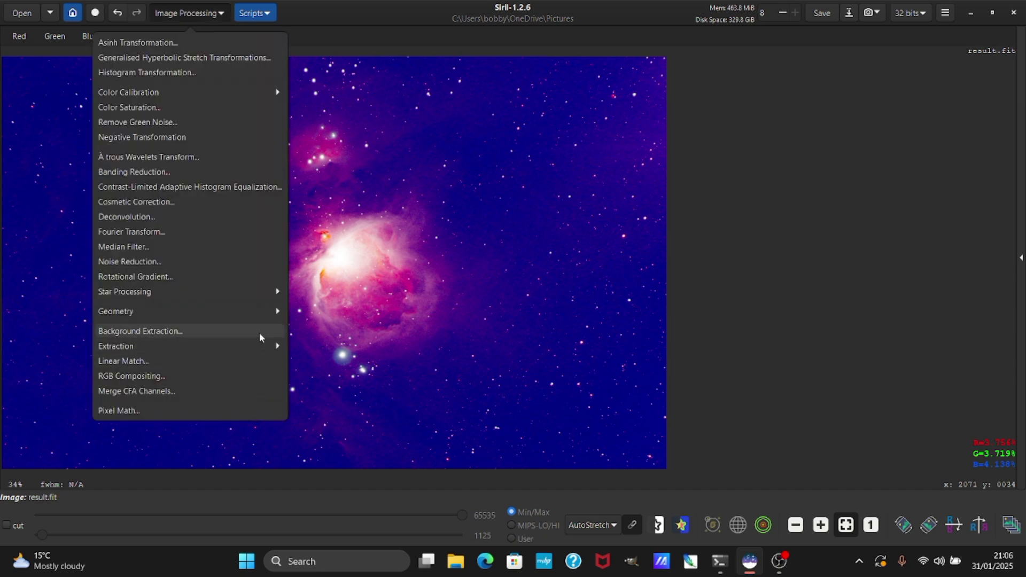
{"action": "left_click", "coordinate": [140, 330]}
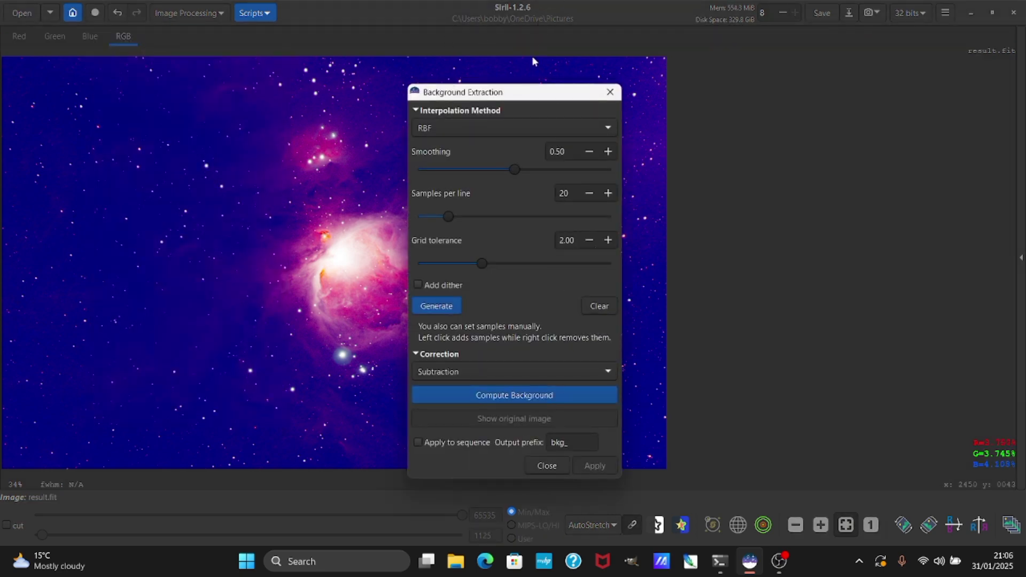
{"action": "left_click_drag", "start_coordinate": [537, 95], "coordinate": [784, 69]}
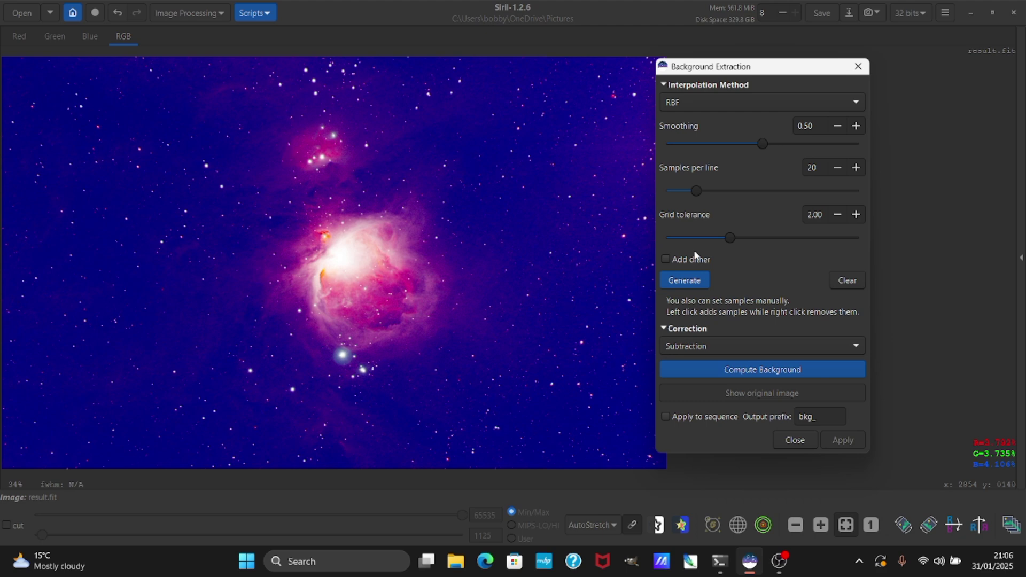
{"action": "left_click", "coordinate": [699, 280]}
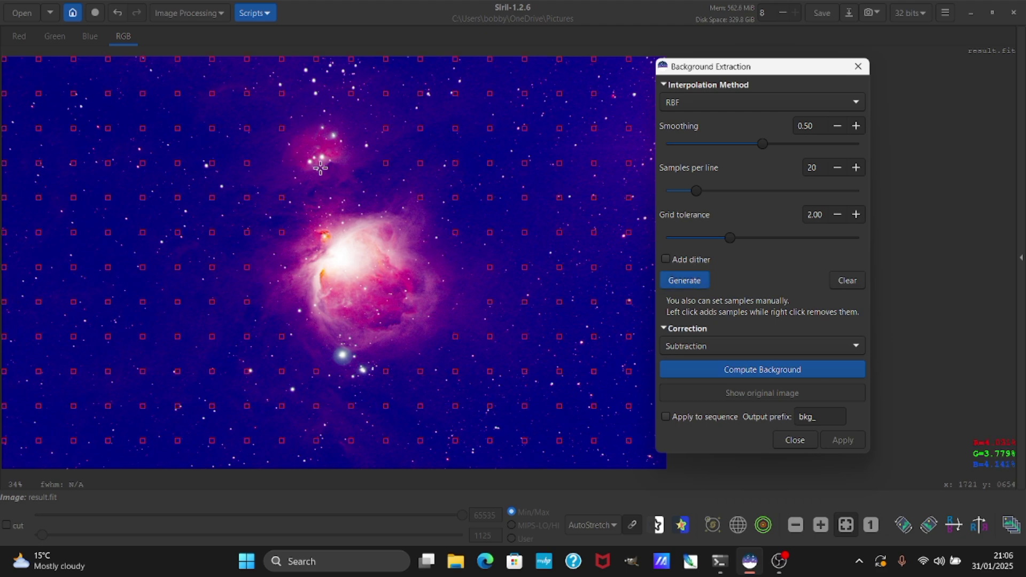
{"action": "left_click", "coordinate": [317, 178]}
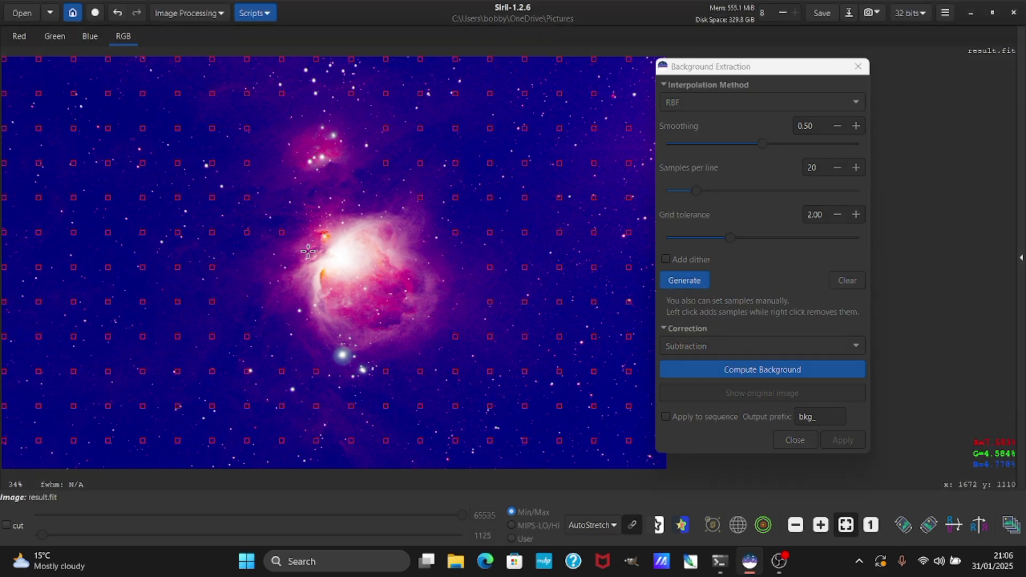
Remove samples on the nebula and bright star, then compute and apply the RBF background subtraction
{"action": "right_click", "coordinate": [316, 371]}
{"action": "right_click", "coordinate": [316, 406]}
{"action": "right_click", "coordinate": [316, 441]}
{"action": "right_click", "coordinate": [283, 370]}
{"action": "right_click", "coordinate": [282, 233]}
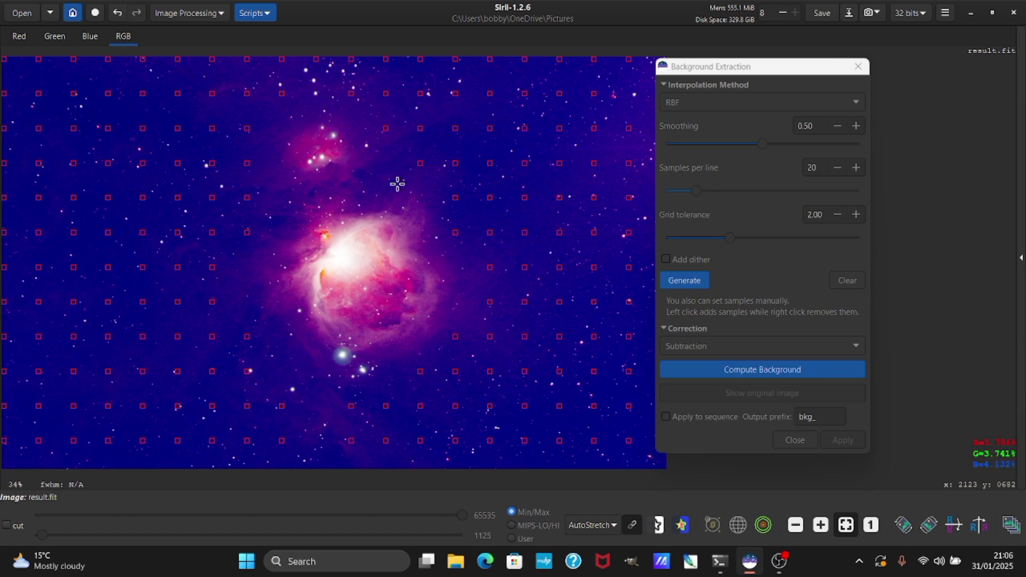
{"action": "left_click", "coordinate": [703, 373]}
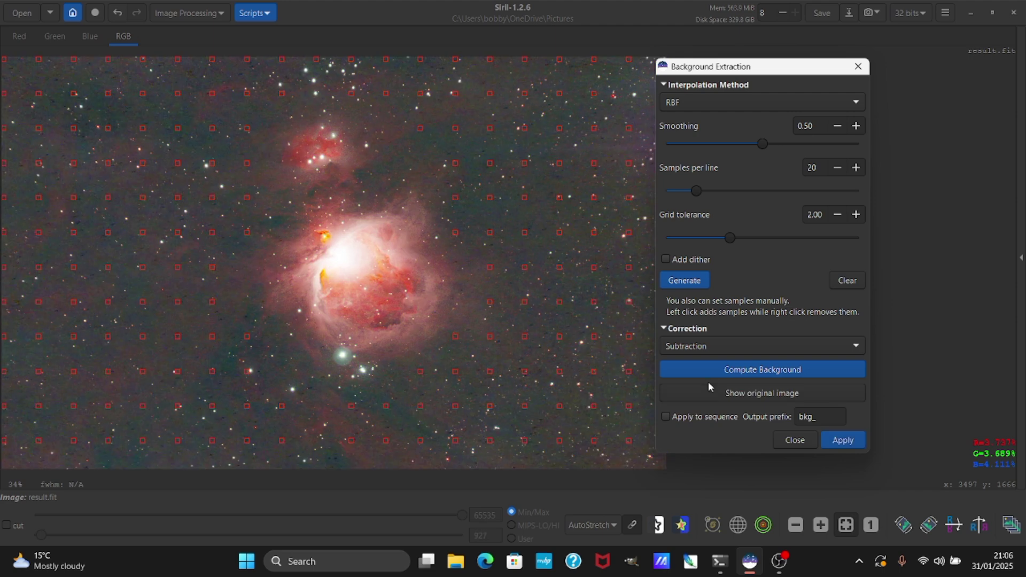
{"action": "left_click", "coordinate": [838, 440]}
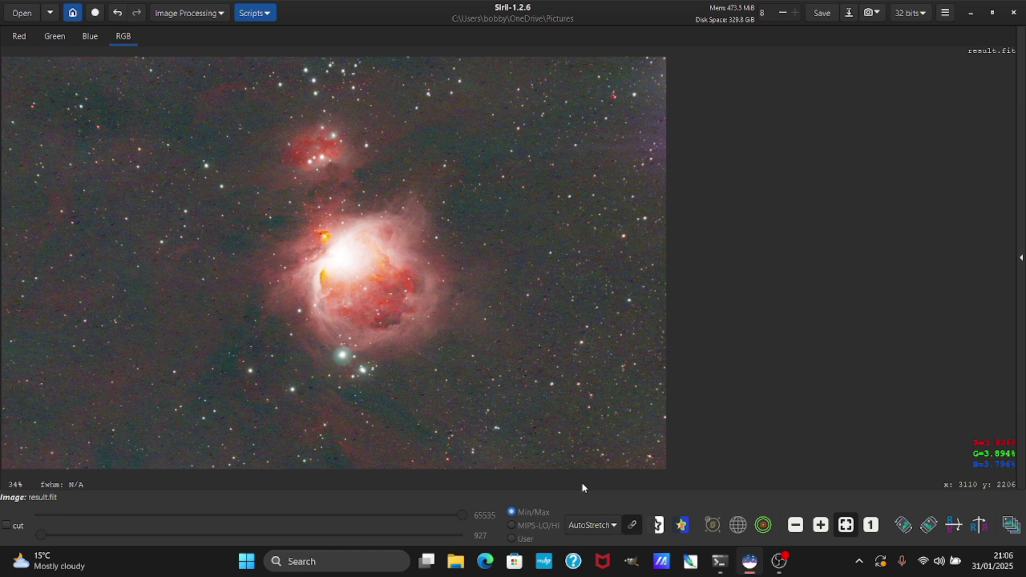
Return the display to Linear and apply a first histogram midtones stretch
{"action": "left_click", "coordinate": [595, 525]}
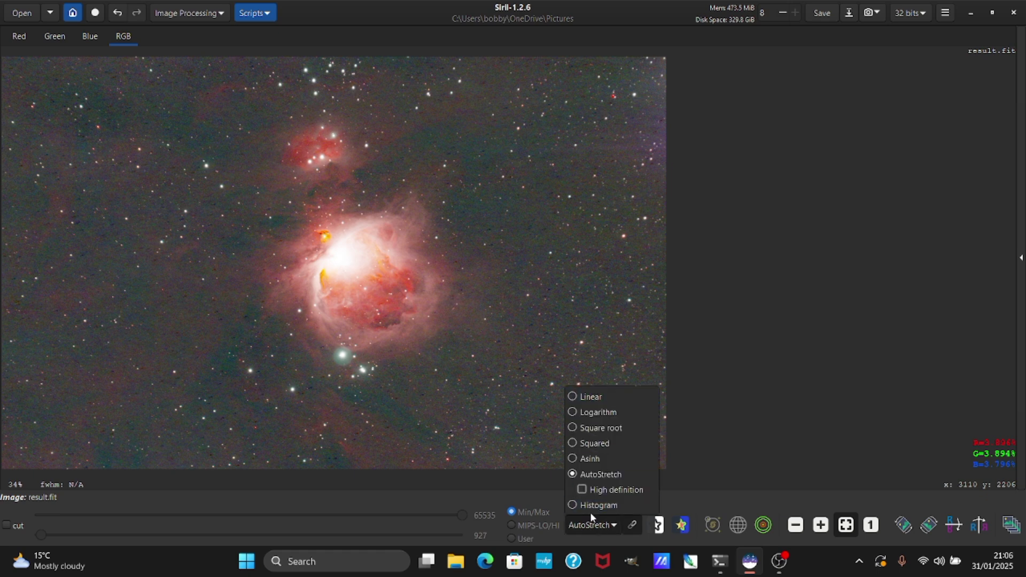
{"action": "left_click", "coordinate": [591, 396]}
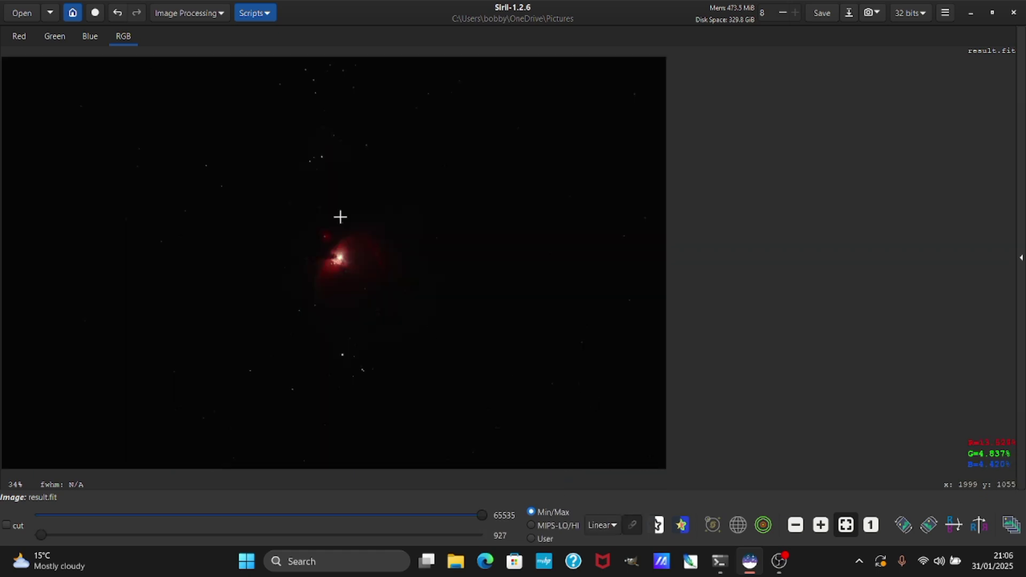
{"action": "left_click", "coordinate": [188, 12]}
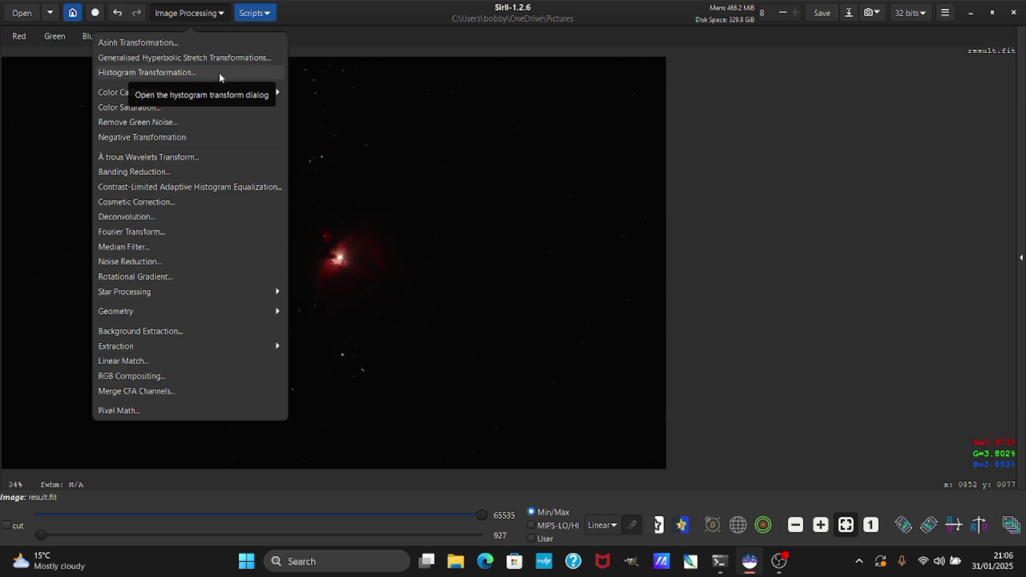
{"action": "left_click", "coordinate": [219, 72]}
{"action": "left_click_drag", "start_coordinate": [490, 259], "coordinate": [800, 235]}
{"action": "left_click_drag", "start_coordinate": [817, 302], "coordinate": [755, 303]}
{"action": "left_click", "coordinate": [900, 421]}
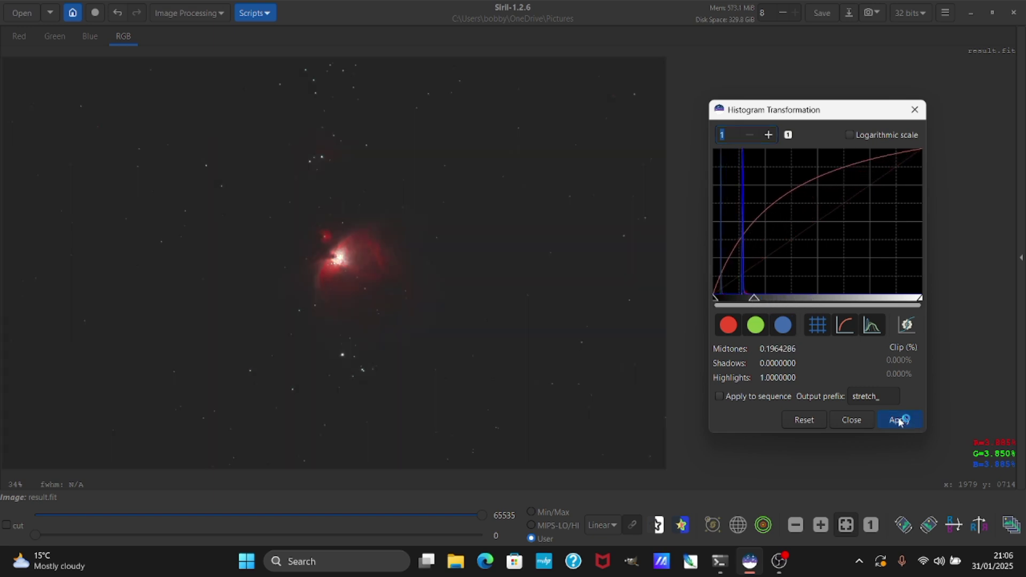
Apply further stretches with midtones near 0.321 and raised shadows to darken the sky
{"action": "left_click_drag", "start_coordinate": [818, 300], "coordinate": [780, 300]}
{"action": "left_click", "coordinate": [903, 429]}
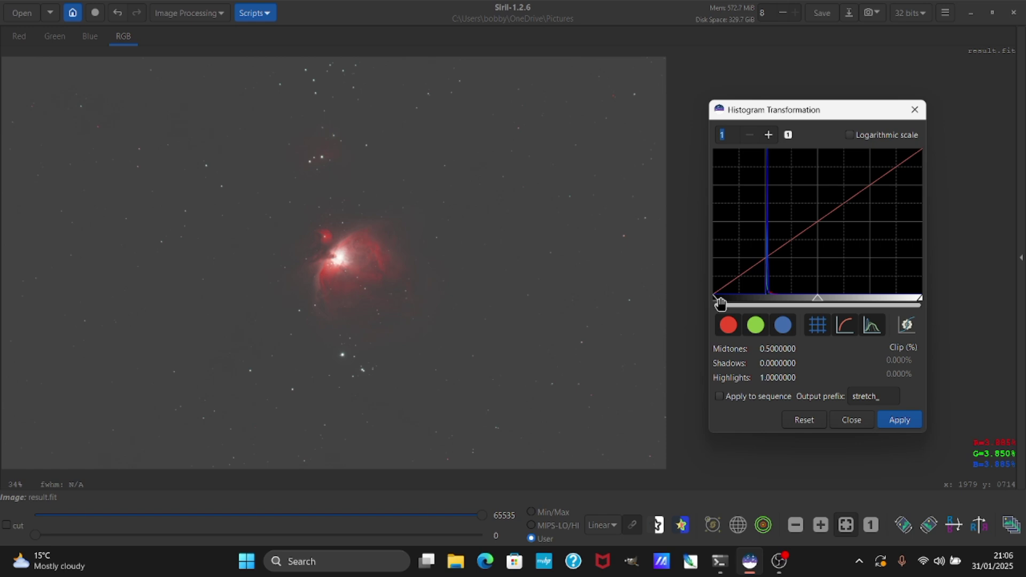
{"action": "mouse_move", "coordinate": [716, 304]}
{"action": "left_mouse_down"}
{"action": "mouse_move", "coordinate": [738, 306]}
{"action": "mouse_move", "coordinate": [727, 304]}
{"action": "left_mouse_up"}
{"action": "left_click", "coordinate": [913, 423]}
{"action": "left_click", "coordinate": [907, 420]}
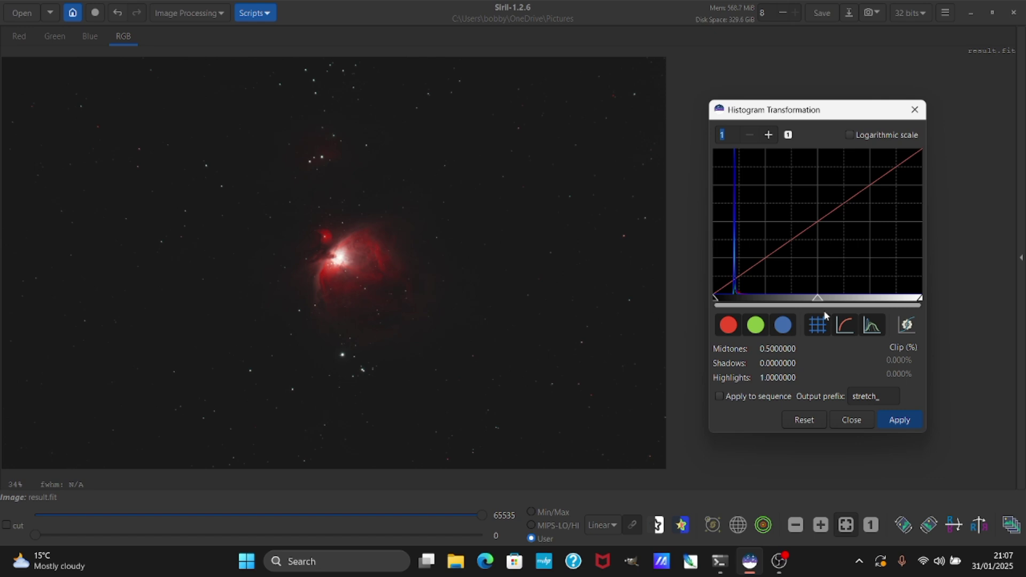
{"action": "left_click_drag", "start_coordinate": [818, 305], "coordinate": [793, 304]}
{"action": "left_click", "coordinate": [900, 420]}
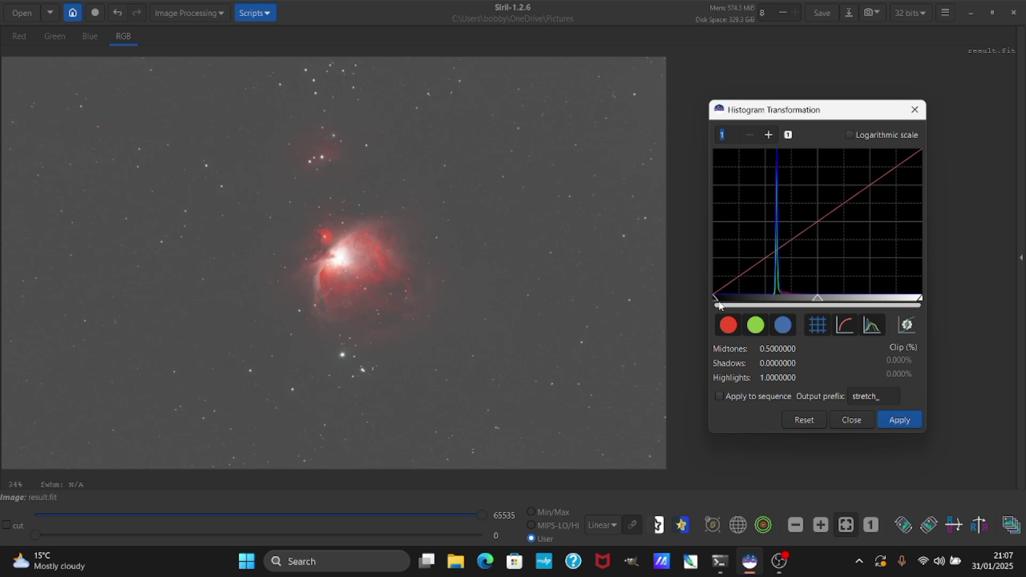
{"action": "mouse_move", "coordinate": [715, 297]}
{"action": "left_mouse_down"}
{"action": "mouse_move", "coordinate": [743, 298]}
{"action": "mouse_move", "coordinate": [729, 300]}
{"action": "left_mouse_up"}
{"action": "left_click", "coordinate": [887, 421]}
{"action": "left_click", "coordinate": [890, 421]}
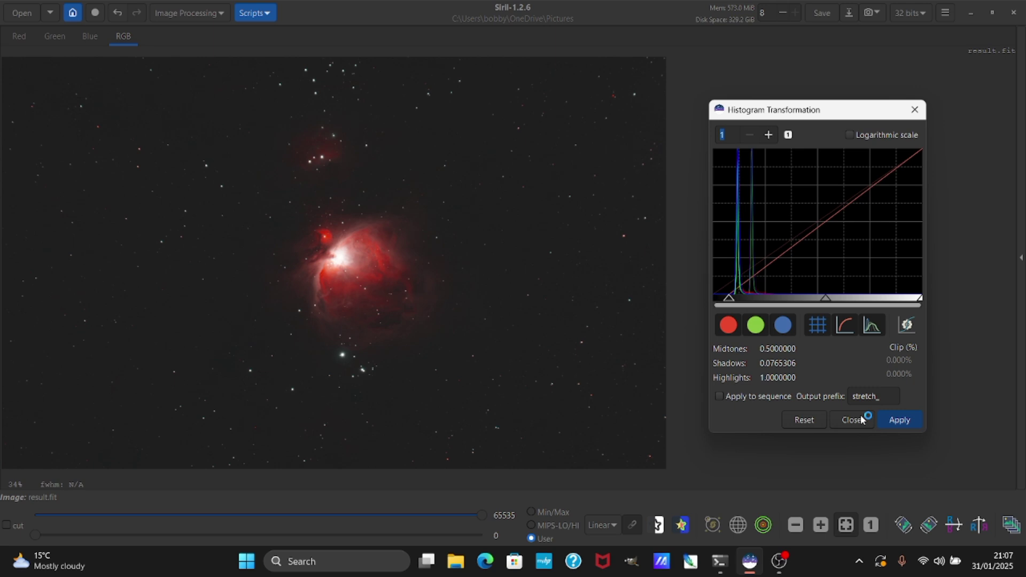
Repeat midtones 0.375 stretches with slightly raised shadows, applying each one
{"action": "left_click_drag", "start_coordinate": [826, 299], "coordinate": [781, 302]}
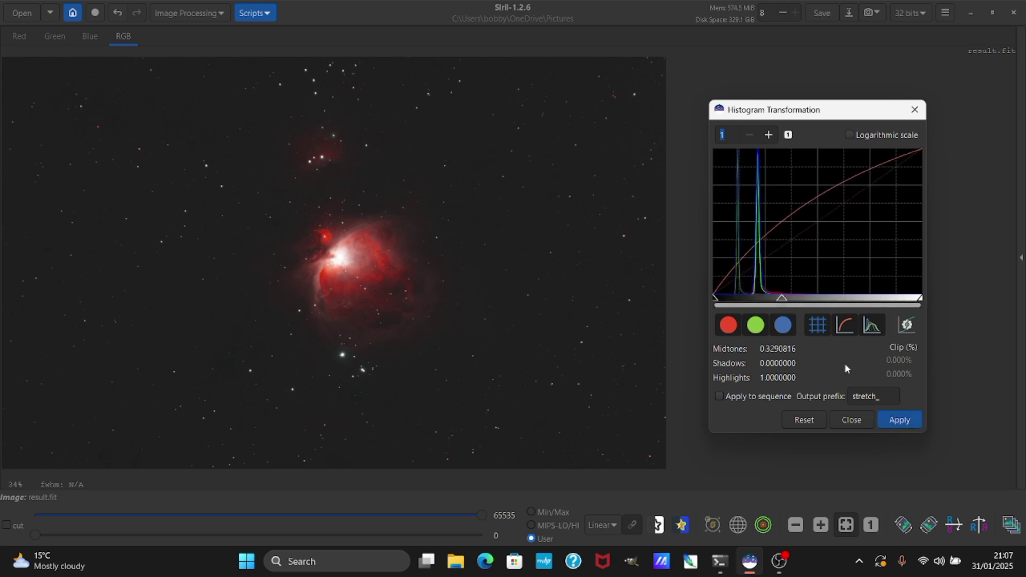
{"action": "left_click", "coordinate": [894, 422]}
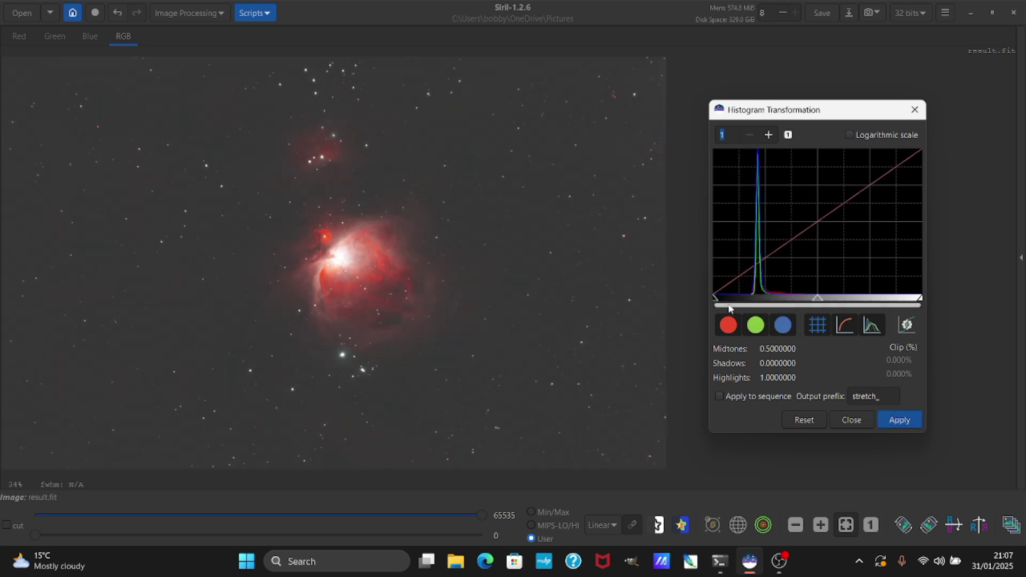
{"action": "left_click_drag", "start_coordinate": [716, 303], "coordinate": [731, 303]}
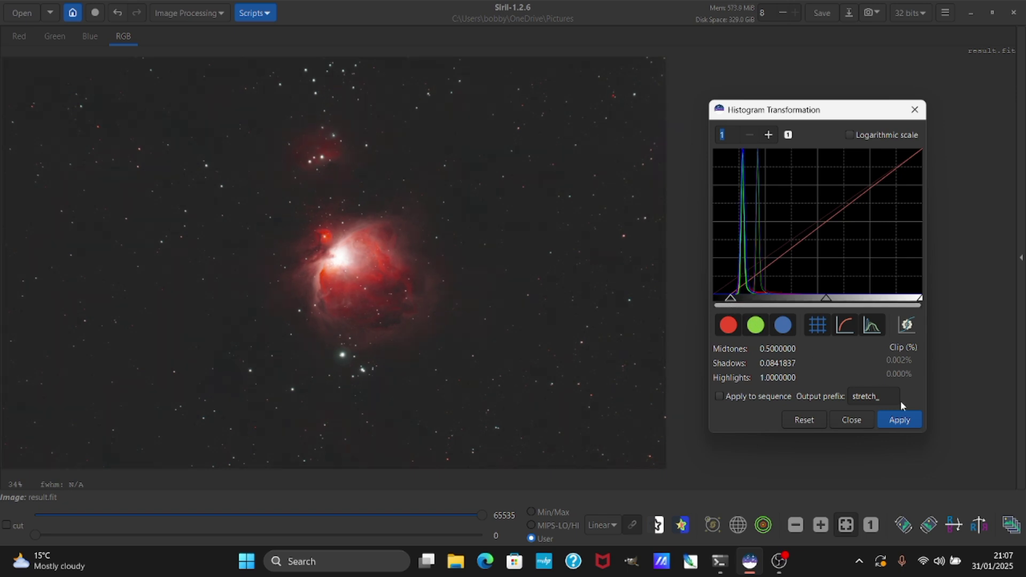
{"action": "left_click", "coordinate": [899, 420]}
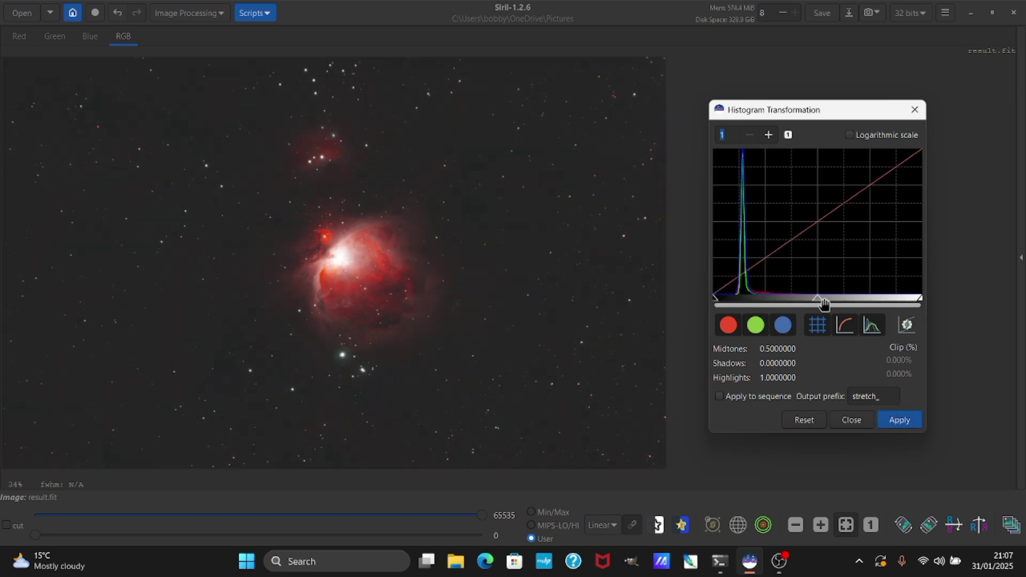
{"action": "left_click_drag", "start_coordinate": [824, 305], "coordinate": [793, 300]}
{"action": "left_click", "coordinate": [890, 420]}
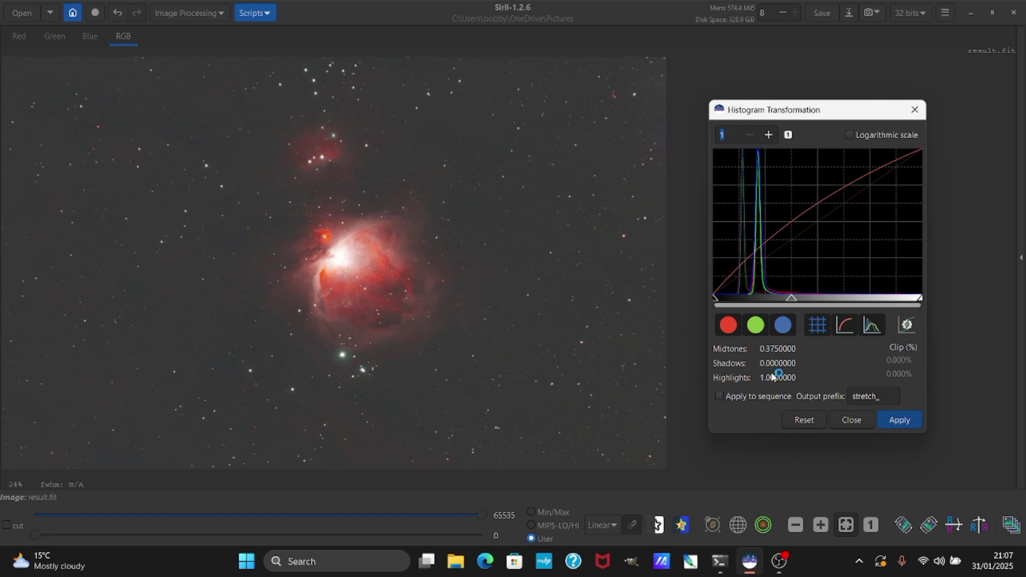
{"action": "left_click_drag", "start_coordinate": [722, 304], "coordinate": [736, 304]}
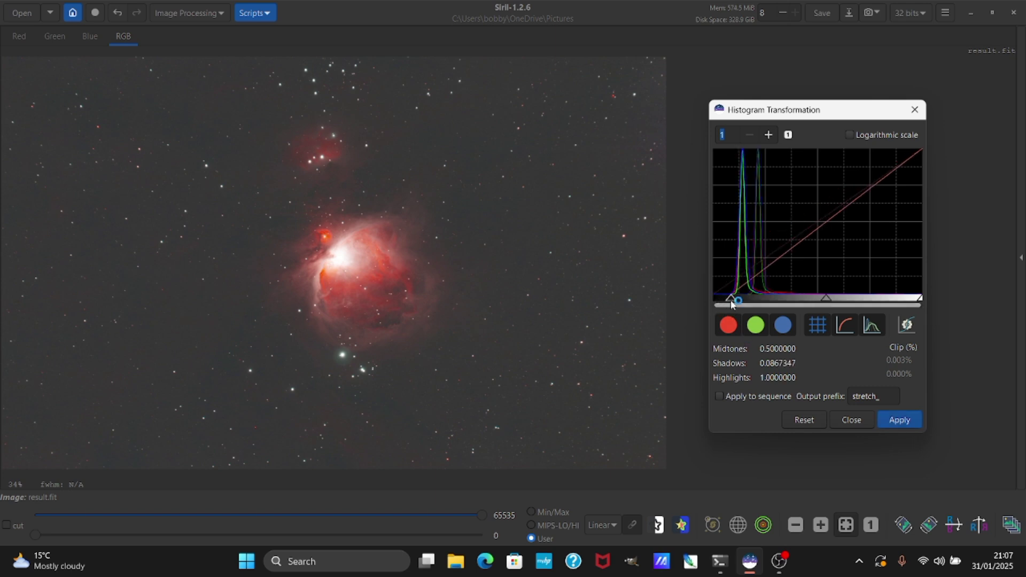
{"action": "left_click", "coordinate": [893, 419]}
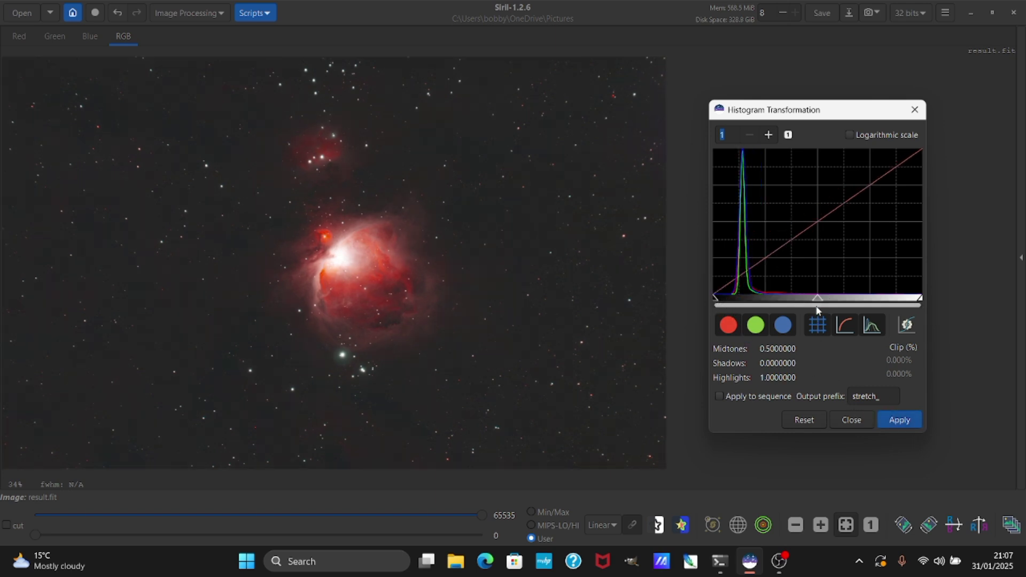
Apply final midtones and shadows stretches, ending with shadows at 0.0459
{"action": "left_click_drag", "start_coordinate": [817, 298], "coordinate": [791, 298]}
{"action": "left_click", "coordinate": [888, 421]}
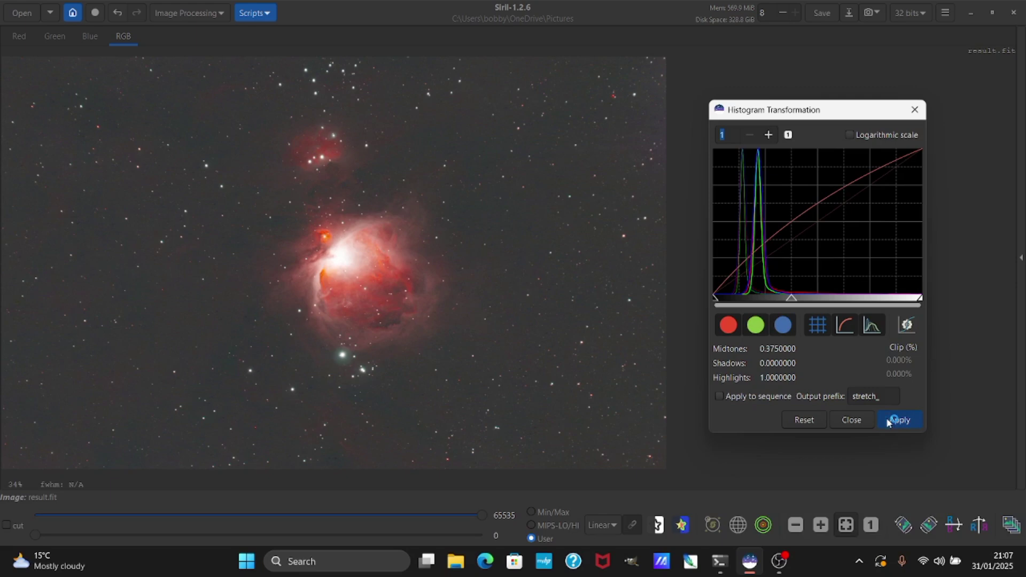
{"action": "left_click_drag", "start_coordinate": [715, 301], "coordinate": [726, 297]}
{"action": "left_click", "coordinate": [891, 418]}
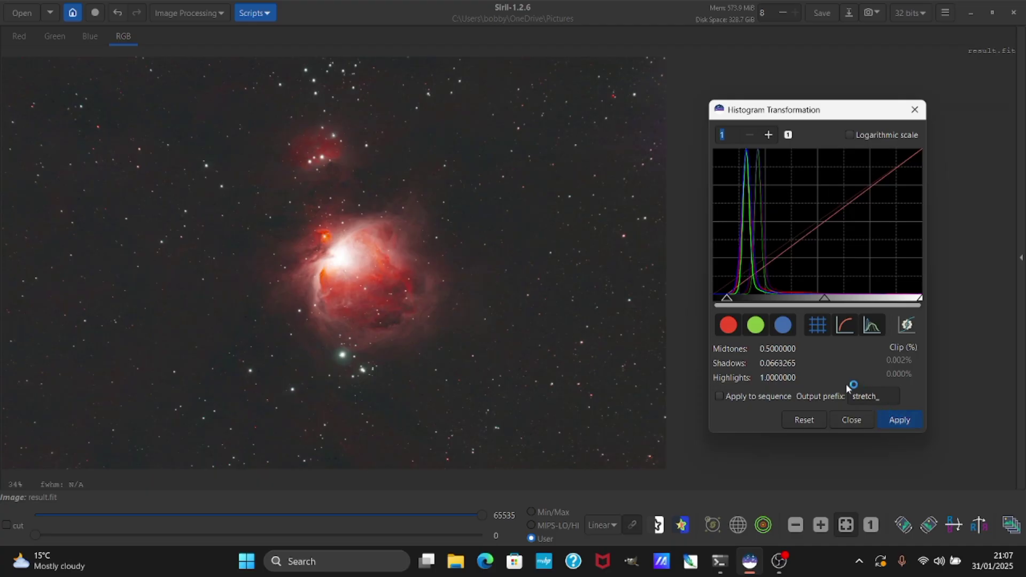
{"action": "left_click_drag", "start_coordinate": [818, 298], "coordinate": [801, 298]}
{"action": "left_click", "coordinate": [902, 421]}
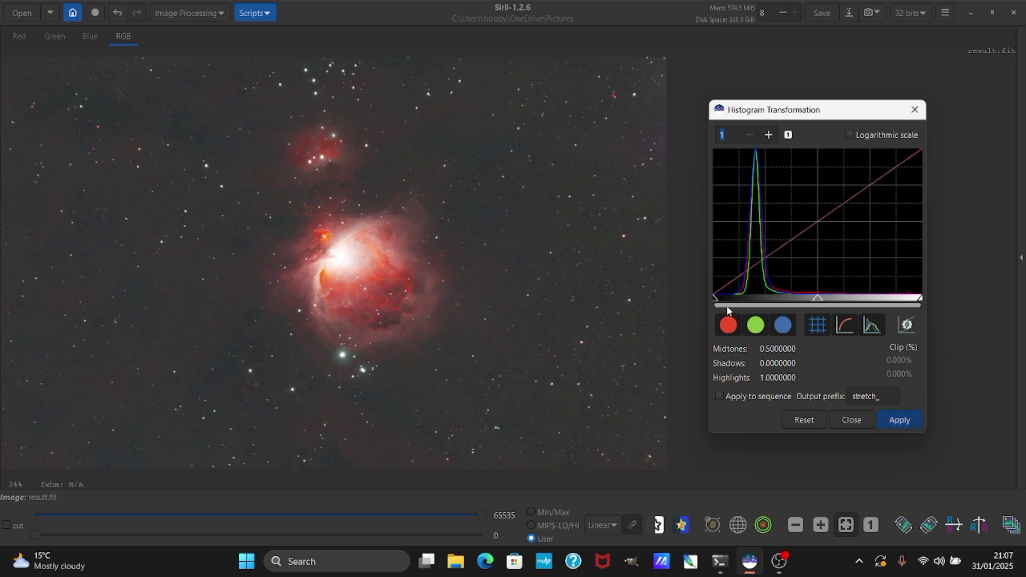
{"action": "left_click_drag", "start_coordinate": [716, 301], "coordinate": [726, 302]}
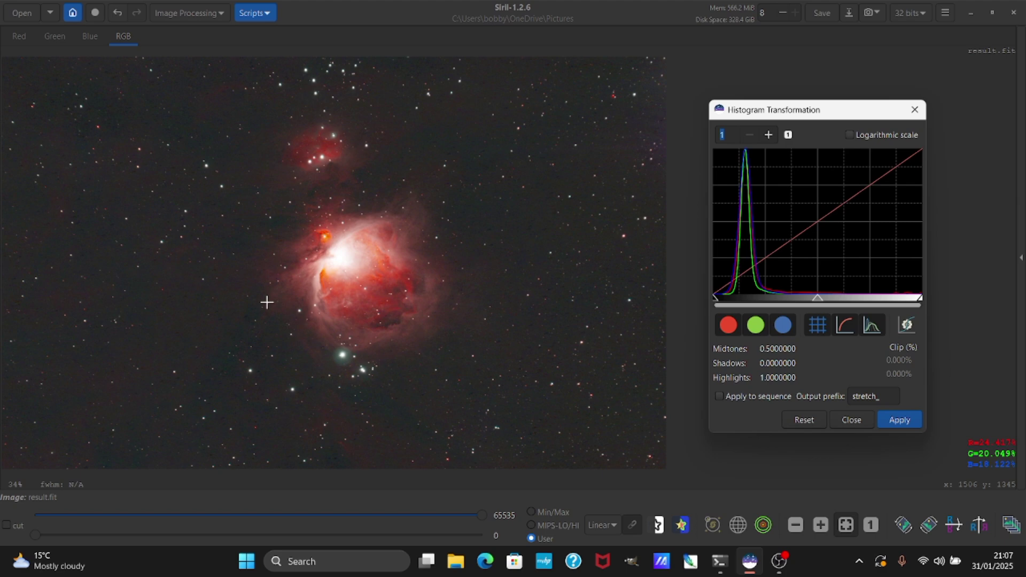
Close the histogram window and set the GHS symmetry point from empty sky below the nebula
{"action": "left_click", "coordinate": [914, 110]}
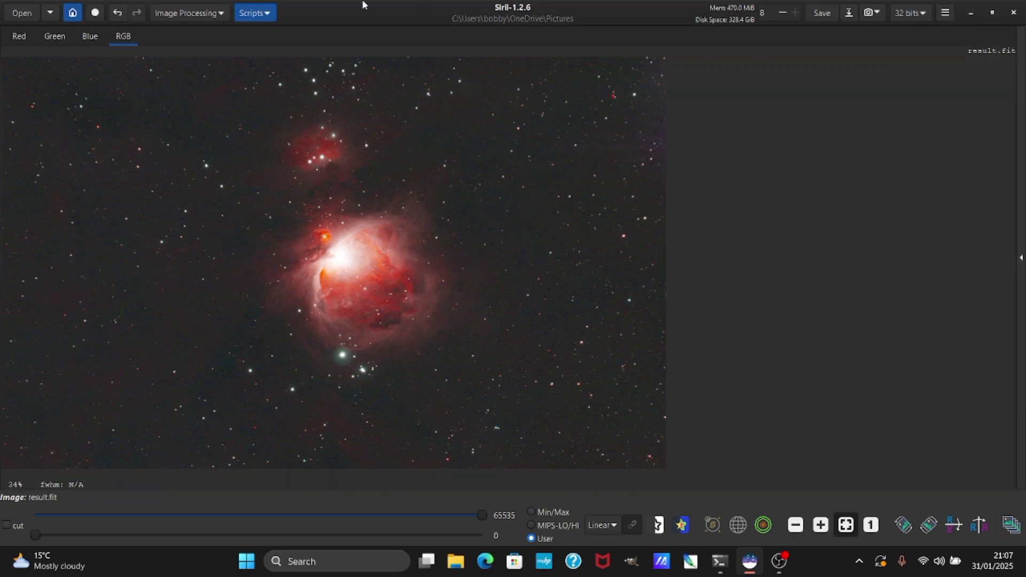
{"action": "left_click", "coordinate": [223, 14]}
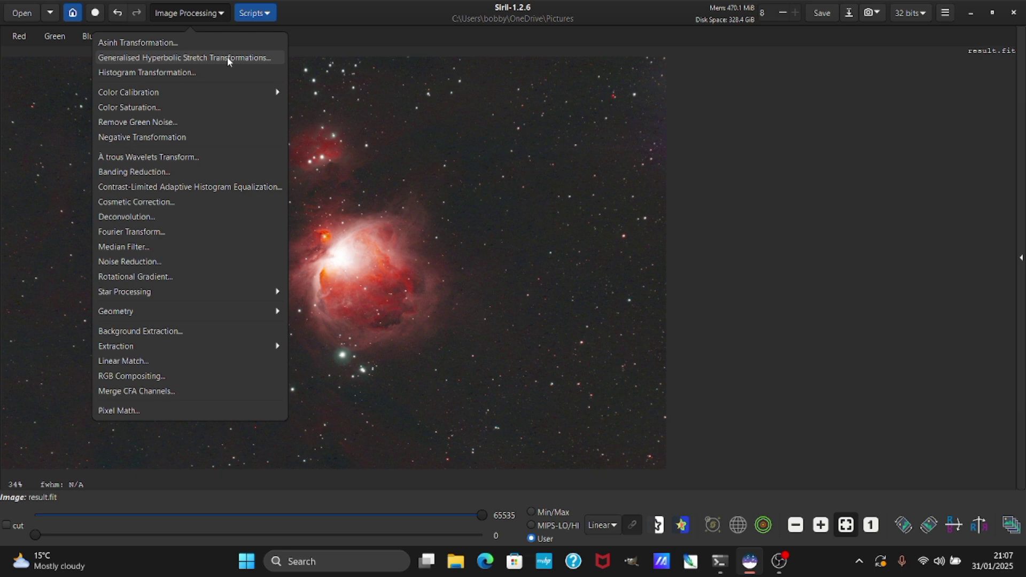
{"action": "left_click", "coordinate": [227, 57]}
{"action": "left_click_drag", "start_coordinate": [509, 131], "coordinate": [743, 89]}
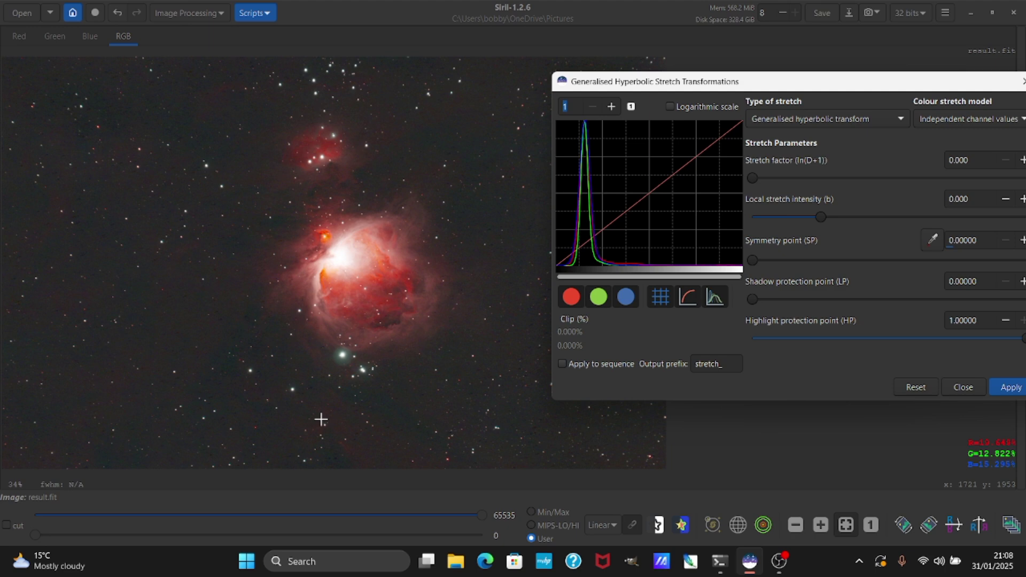
{"action": "left_click_drag", "start_coordinate": [318, 411], "coordinate": [341, 425]}
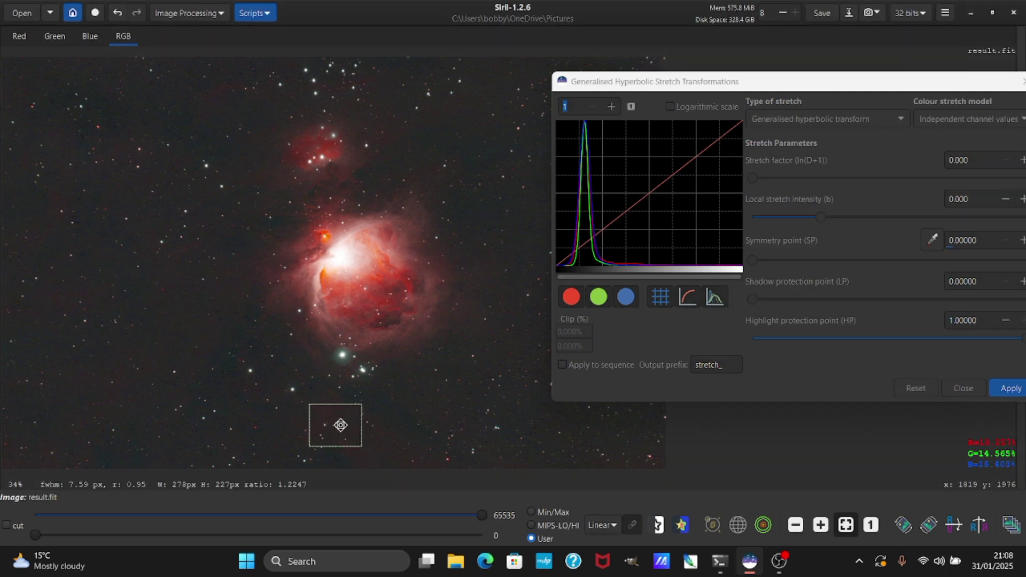
{"action": "left_click", "coordinate": [932, 240]}
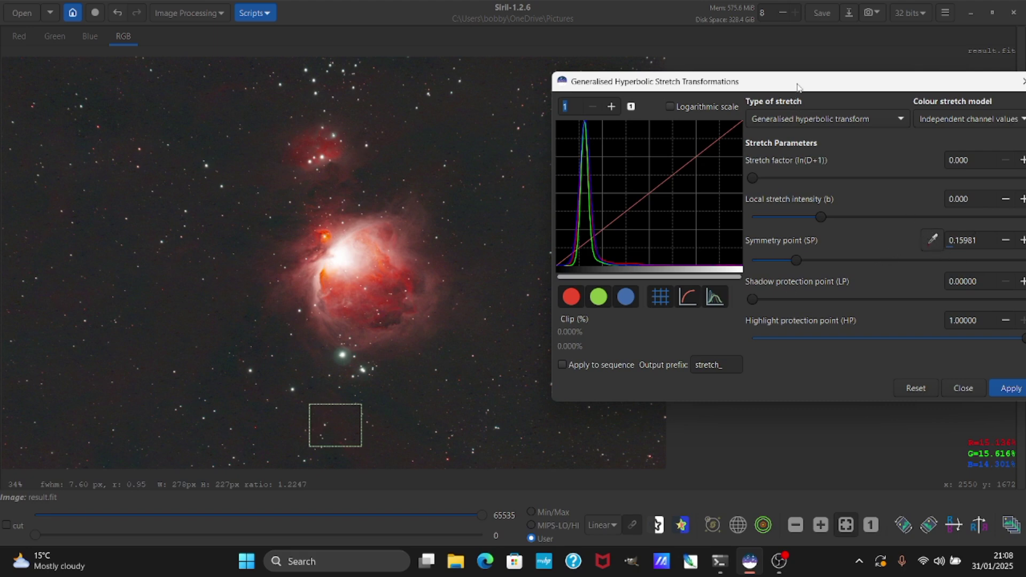
Try stretch factors between 0.781 and 3.320 and set local intensity to -2.422
{"action": "left_click_drag", "start_coordinate": [798, 86], "coordinate": [766, 86]}
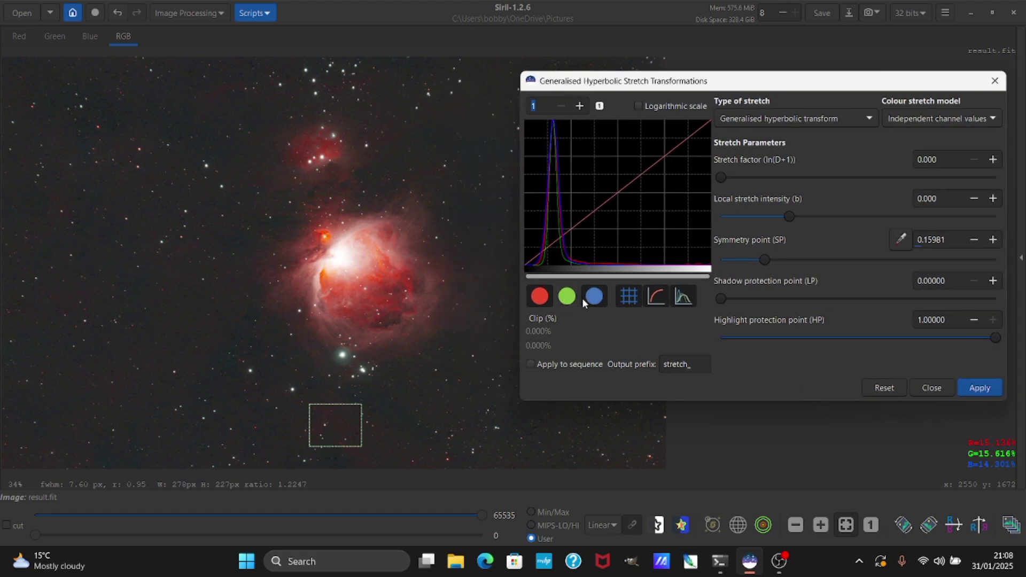
{"action": "left_click_drag", "start_coordinate": [728, 182], "coordinate": [747, 181]}
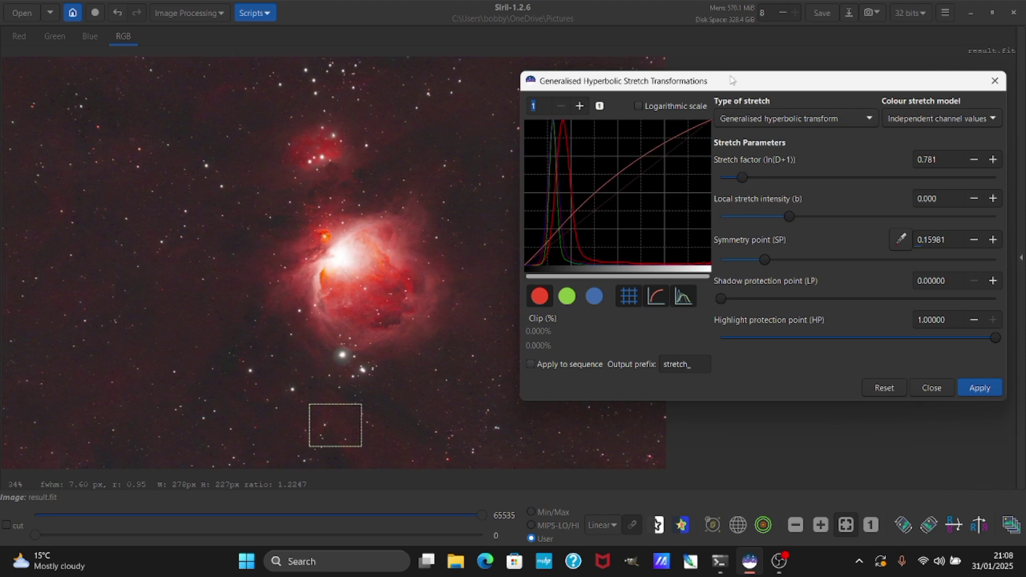
{"action": "left_click_drag", "start_coordinate": [740, 83], "coordinate": [827, 87]}
{"action": "mouse_move", "coordinate": [829, 181]}
{"action": "left_mouse_down"}
{"action": "mouse_move", "coordinate": [809, 181]}
{"action": "mouse_move", "coordinate": [839, 185]}
{"action": "left_mouse_up"}
{"action": "left_click", "coordinate": [842, 220]}
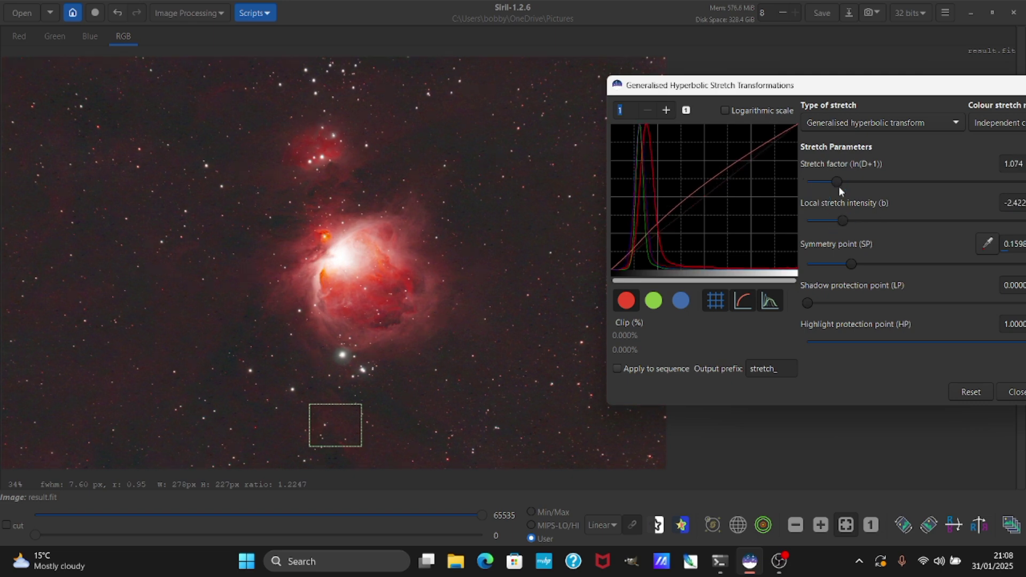
{"action": "left_click_drag", "start_coordinate": [842, 185], "coordinate": [898, 188]}
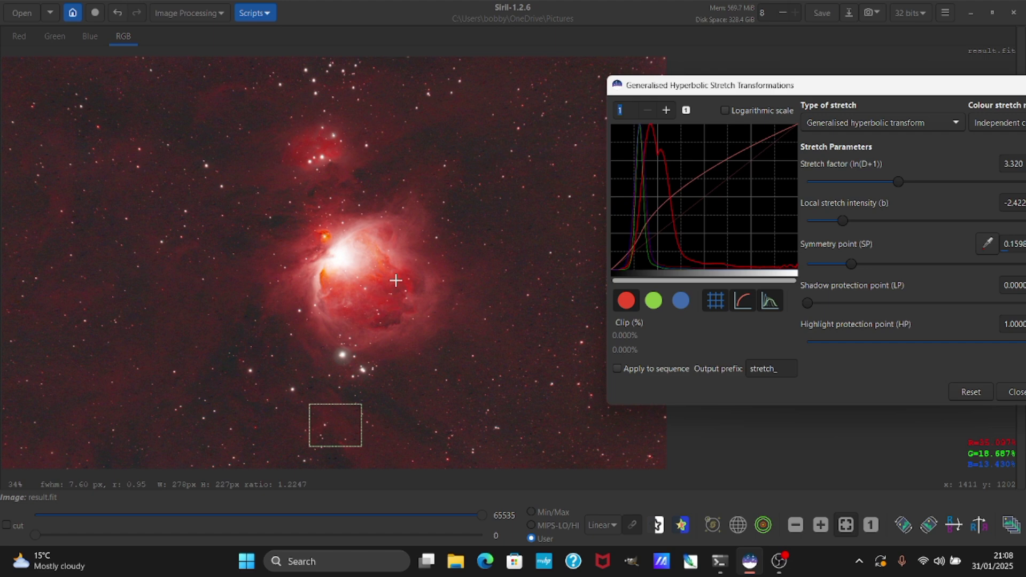
{"action": "left_click_drag", "start_coordinate": [898, 182], "coordinate": [837, 184]}
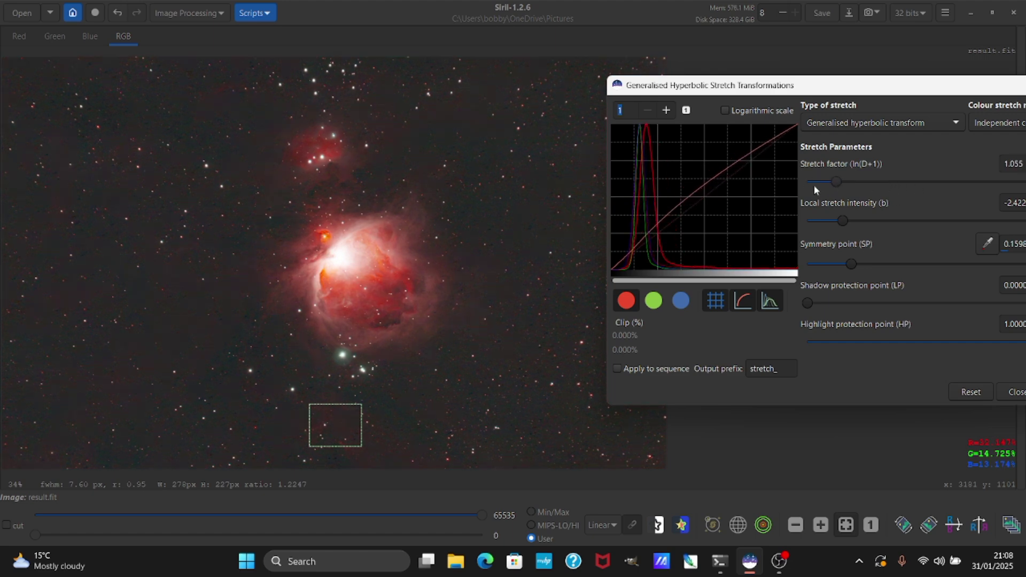
{"action": "left_click_drag", "start_coordinate": [828, 89], "coordinate": [737, 78]}
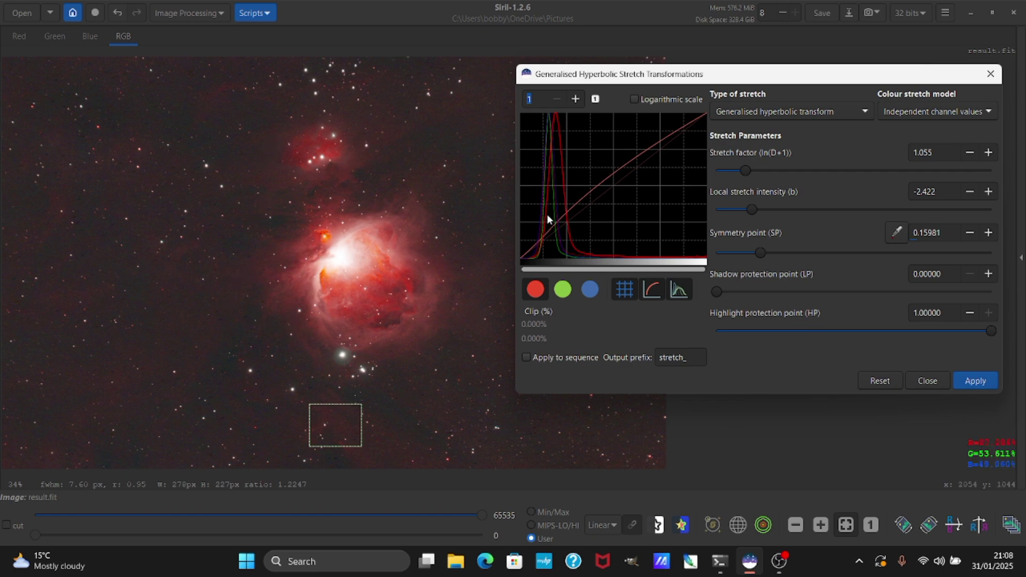
Restrict the hyperbolic stretch to the red channel only and apply it
{"action": "left_click", "coordinate": [562, 289]}
{"action": "left_click", "coordinate": [589, 289]}
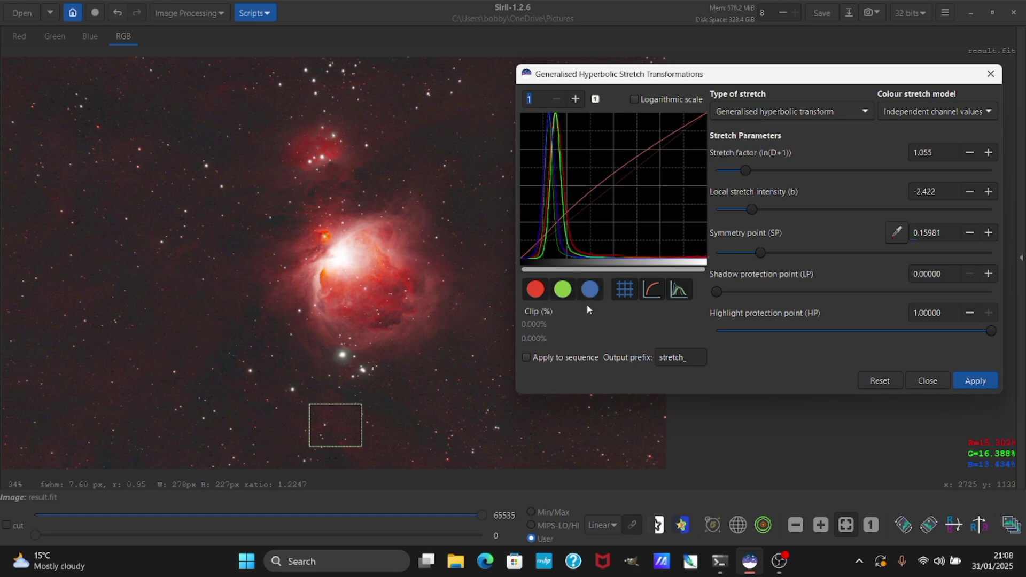
{"action": "left_click", "coordinate": [562, 289]}
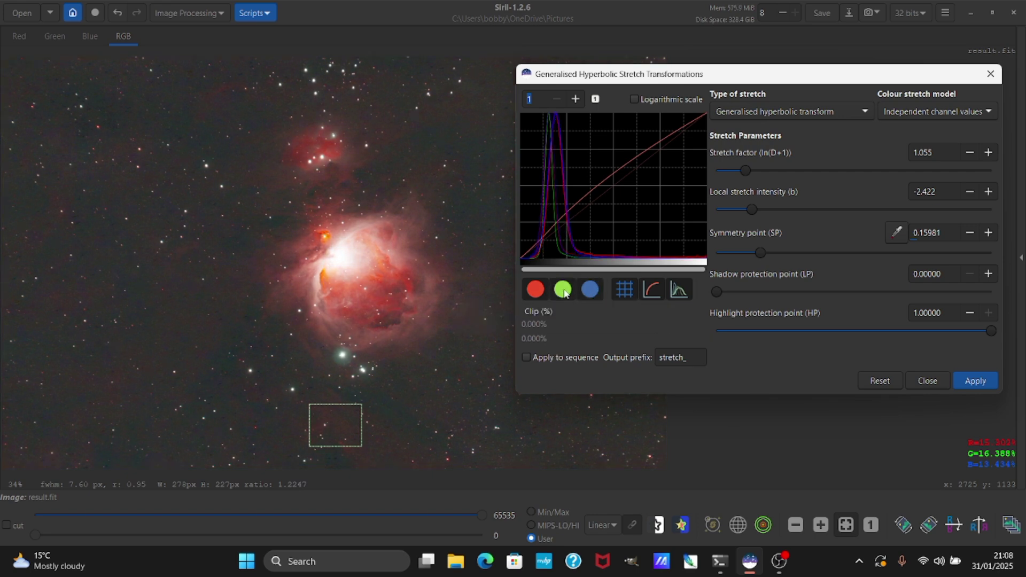
{"action": "left_click", "coordinate": [589, 289]}
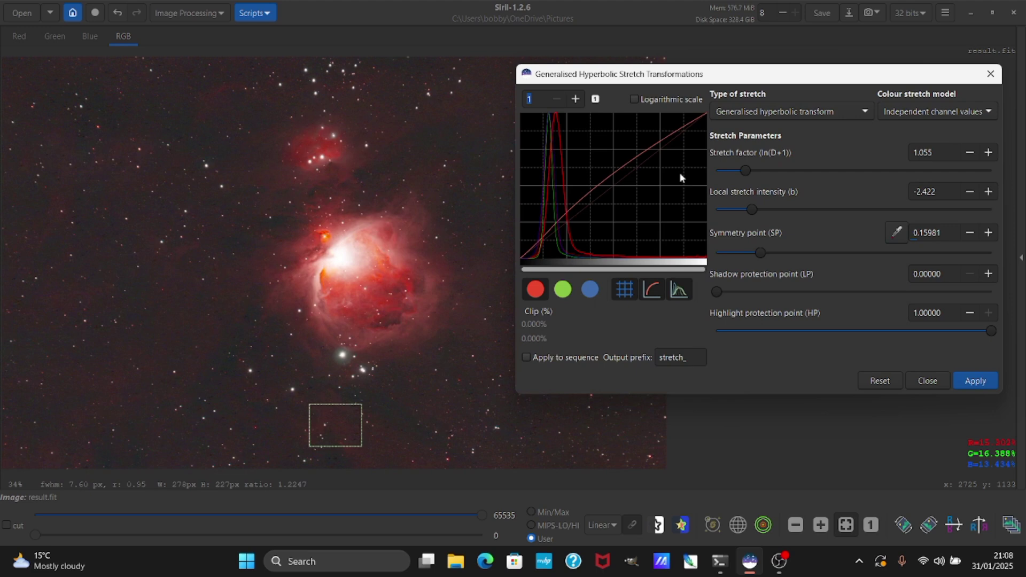
{"action": "left_click", "coordinate": [975, 386]}
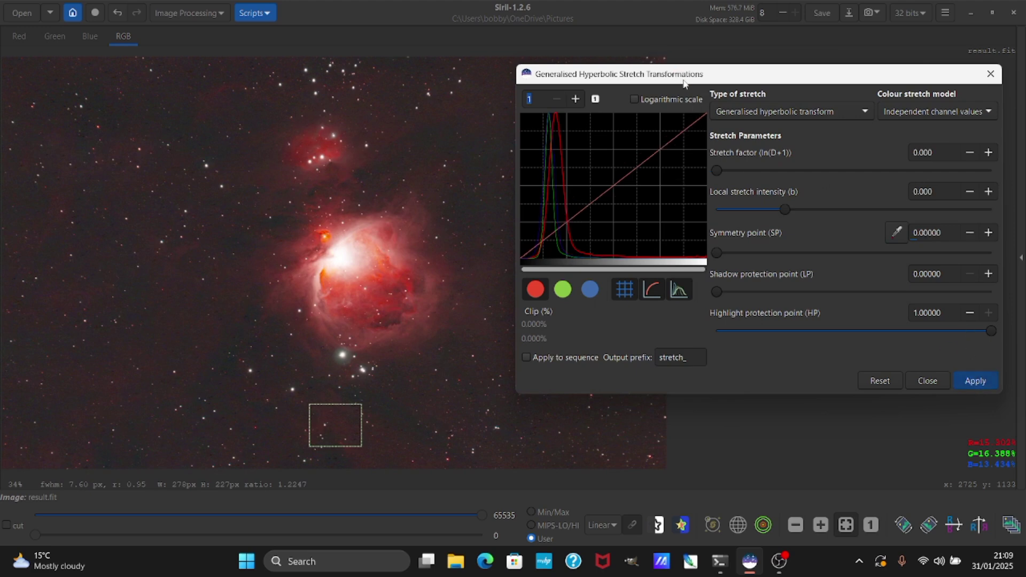
Resample the symmetry point, raise the stretch factor, and apply a second red-channel stretch
{"action": "left_click_drag", "start_coordinate": [684, 83], "coordinate": [703, 97]}
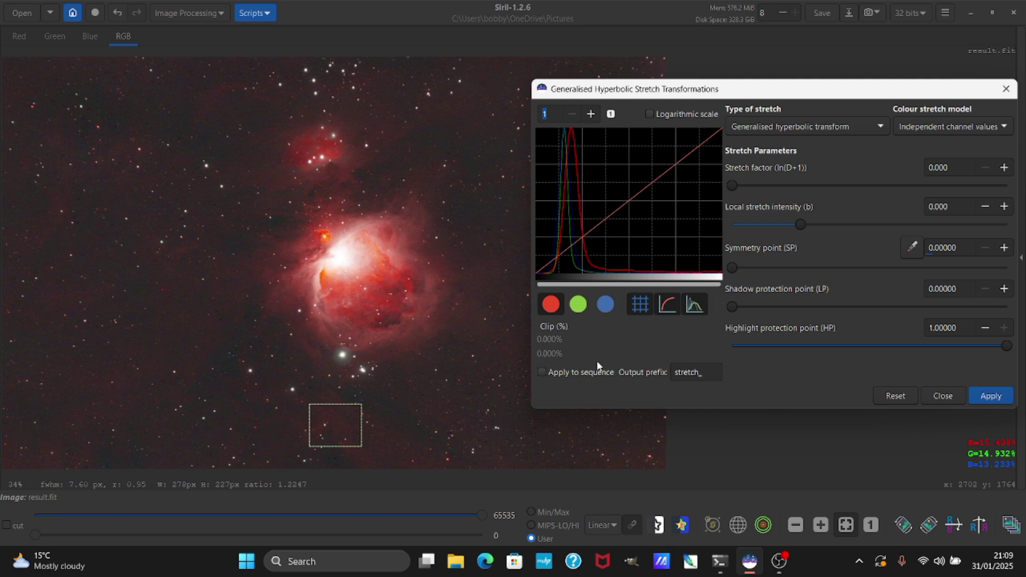
{"action": "left_click", "coordinate": [912, 246]}
{"action": "mouse_move", "coordinate": [736, 185]}
{"action": "left_mouse_down"}
{"action": "mouse_move", "coordinate": [765, 187]}
{"action": "mouse_move", "coordinate": [756, 187]}
{"action": "left_mouse_up"}
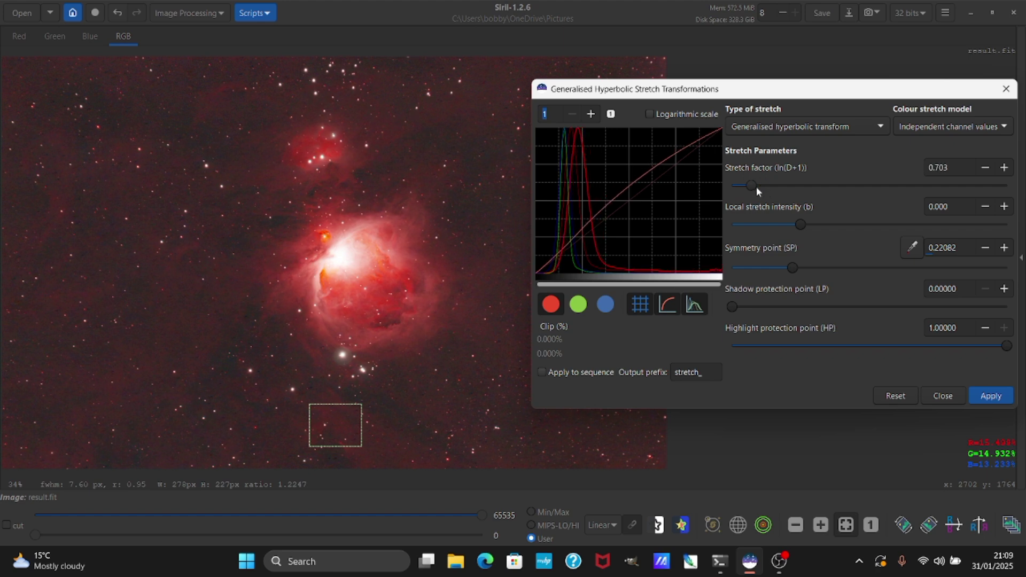
{"action": "left_click", "coordinate": [992, 396]}
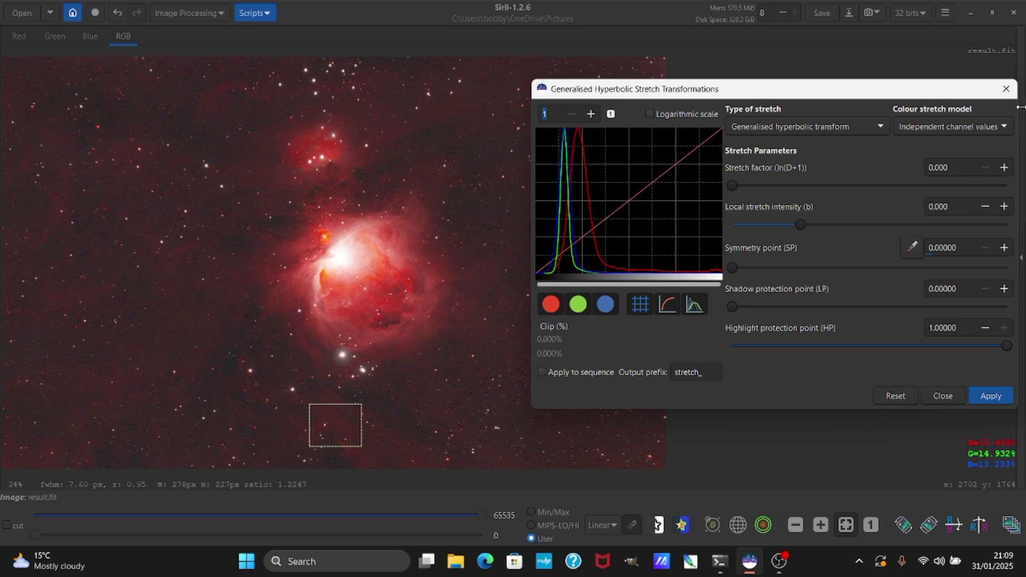
{"action": "left_click", "coordinate": [999, 92]}
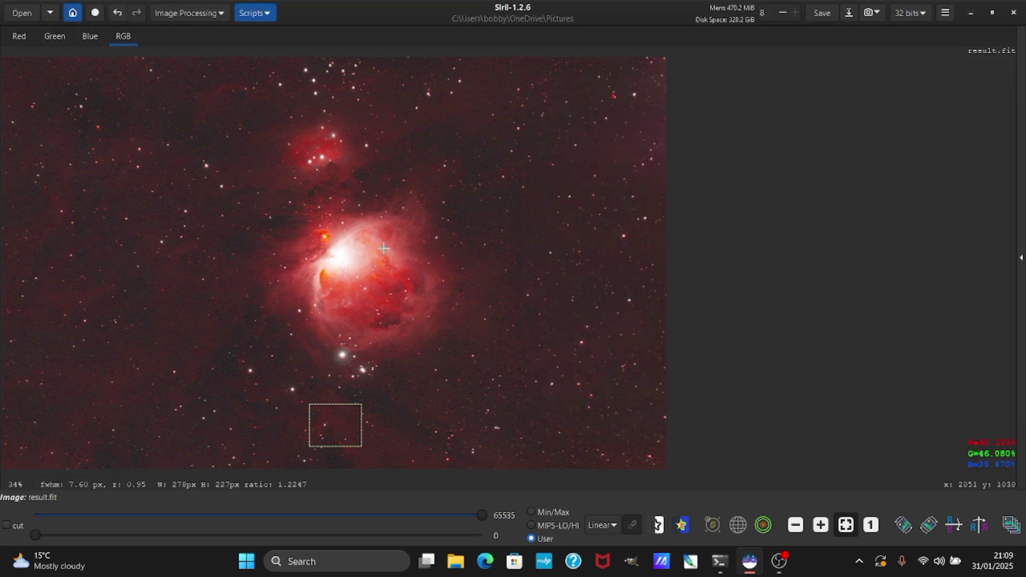
Stretch green and blue midtones to 0.4464286, then raise shadows to 0.0433673 and apply
{"action": "left_click", "coordinate": [207, 12]}
{"action": "left_click", "coordinate": [227, 72]}
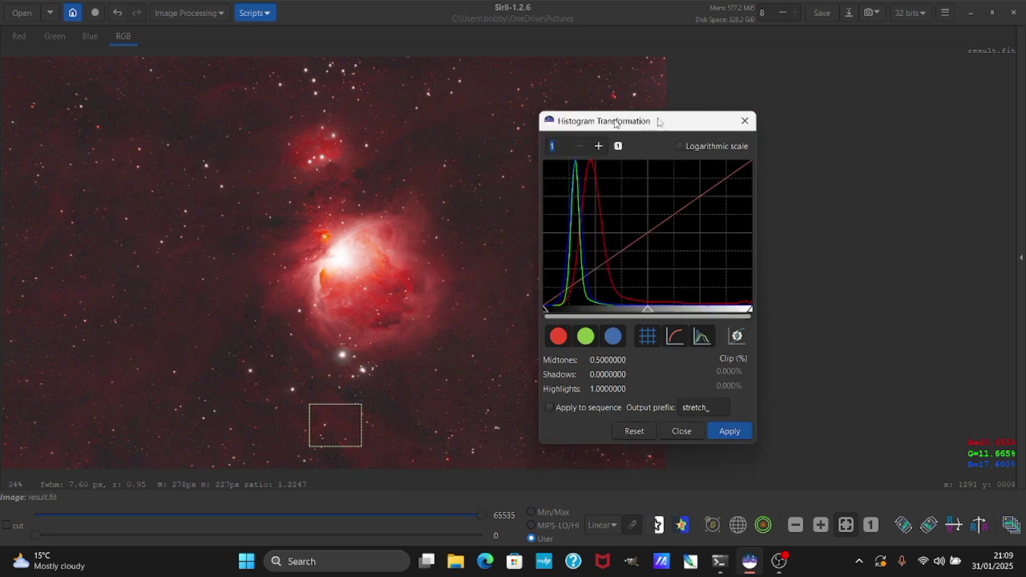
{"action": "left_click", "coordinate": [643, 331]}
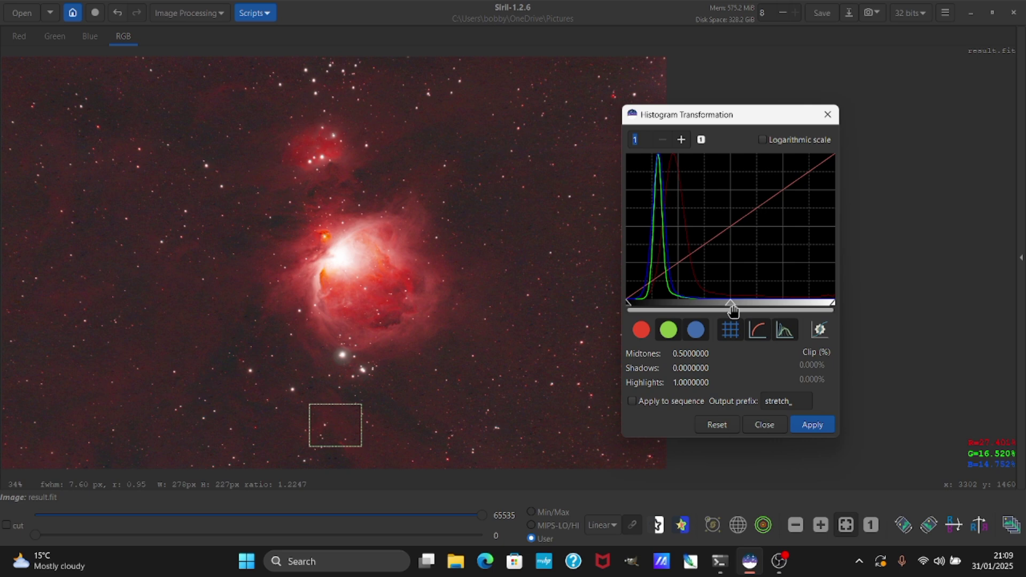
{"action": "left_click_drag", "start_coordinate": [732, 310], "coordinate": [720, 306]}
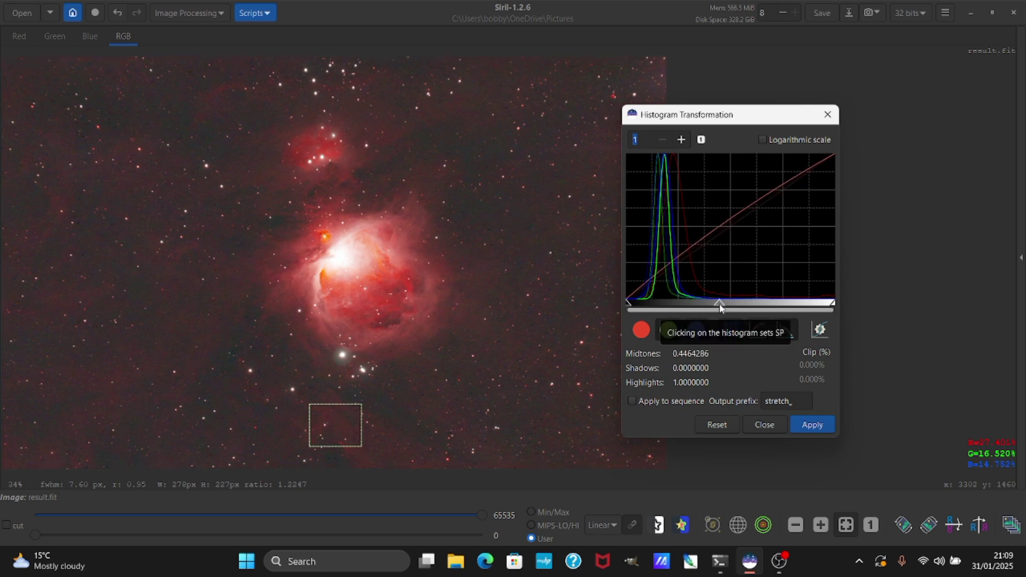
{"action": "left_click", "coordinate": [810, 425]}
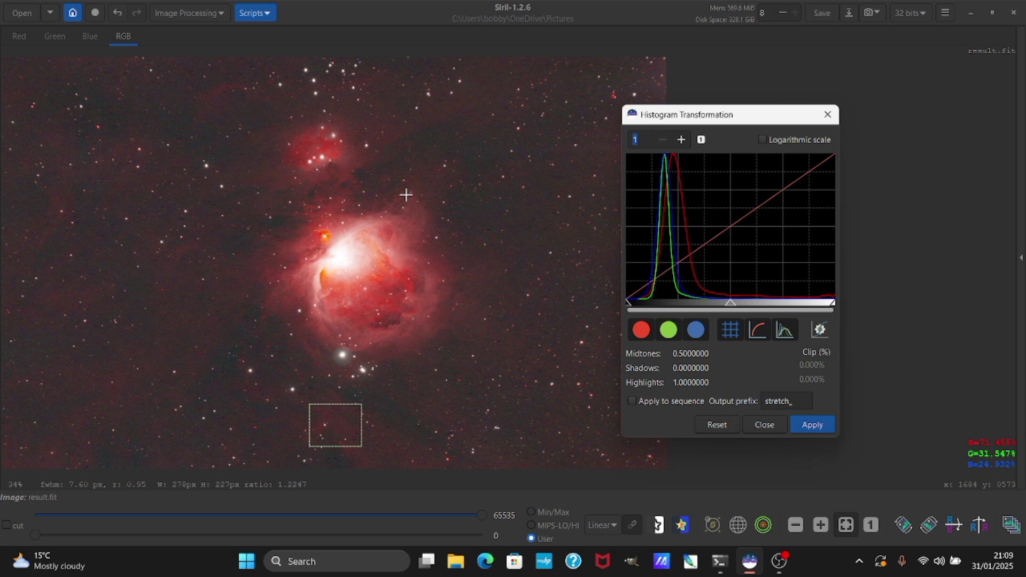
{"action": "left_click_drag", "start_coordinate": [629, 309], "coordinate": [634, 308]}
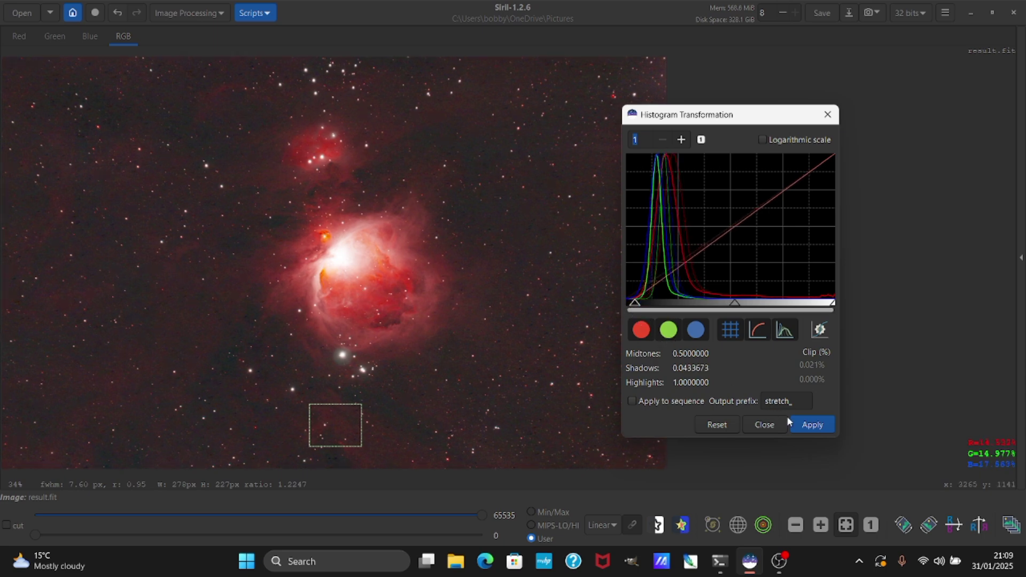
{"action": "left_click", "coordinate": [809, 425]}
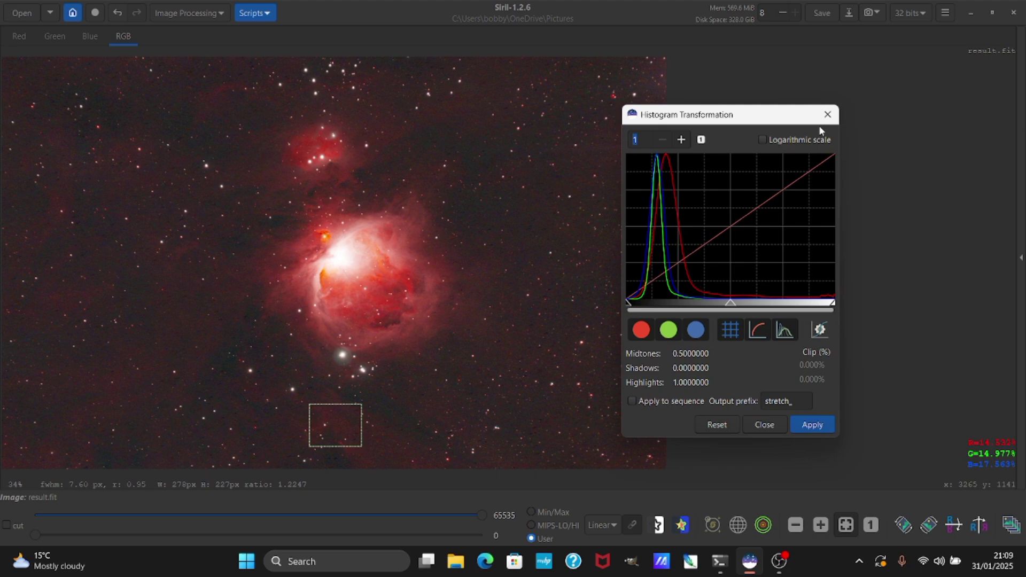
{"action": "left_click", "coordinate": [828, 114]}
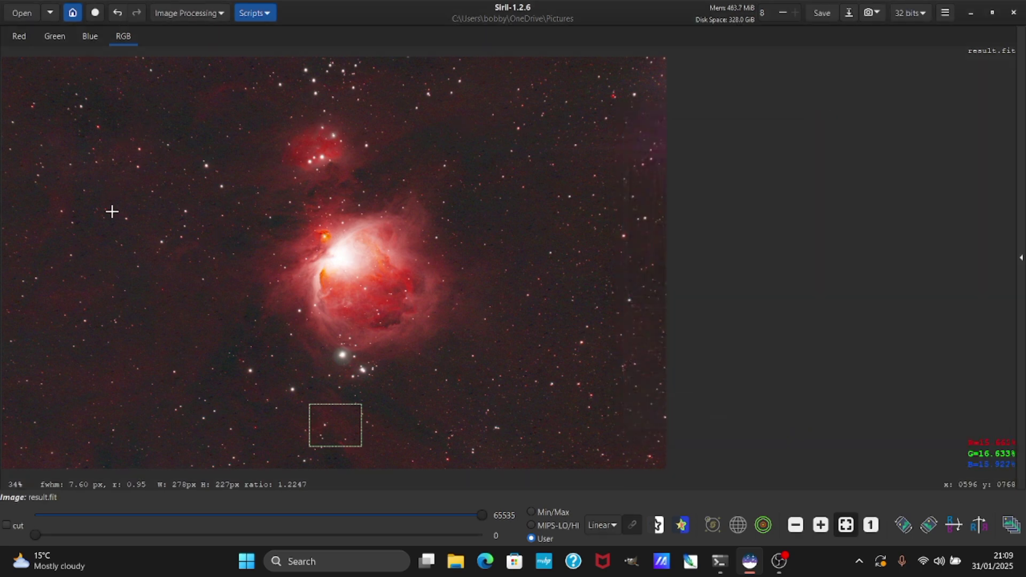
Apply a GHS with stretch factor 0.820 and symmetry point 0.18356 sampled above the nebula
{"action": "left_click", "coordinate": [173, 13]}
{"action": "left_click", "coordinate": [193, 58]}
{"action": "left_click_drag", "start_coordinate": [472, 122], "coordinate": [785, 81]}
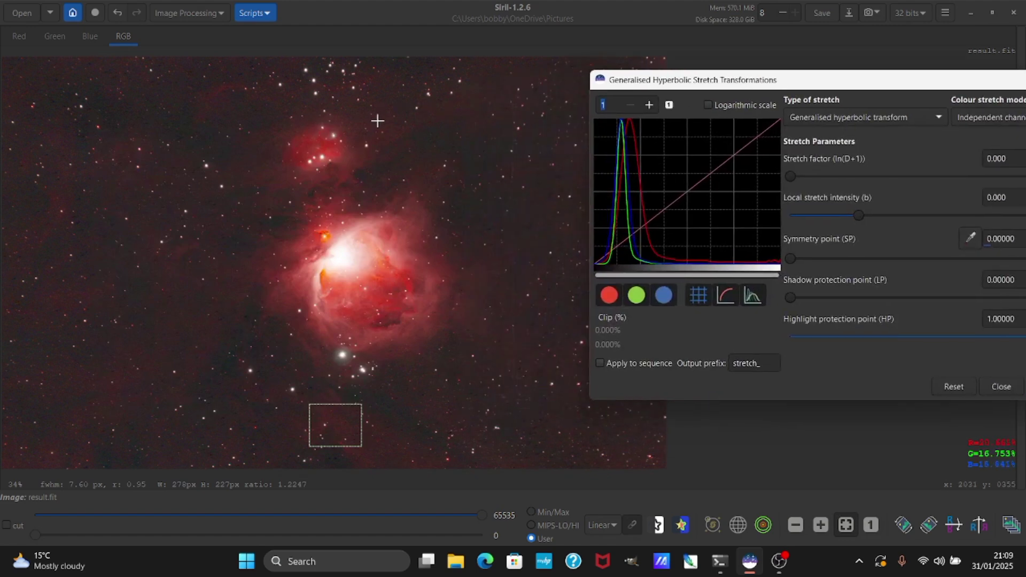
{"action": "left_click_drag", "start_coordinate": [356, 110], "coordinate": [400, 141]}
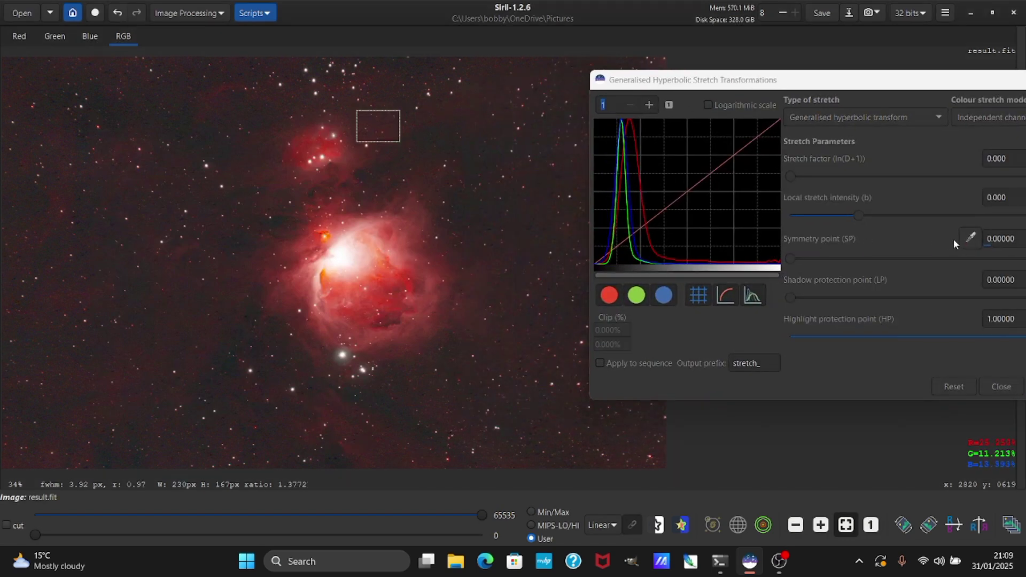
{"action": "left_click", "coordinate": [969, 237]}
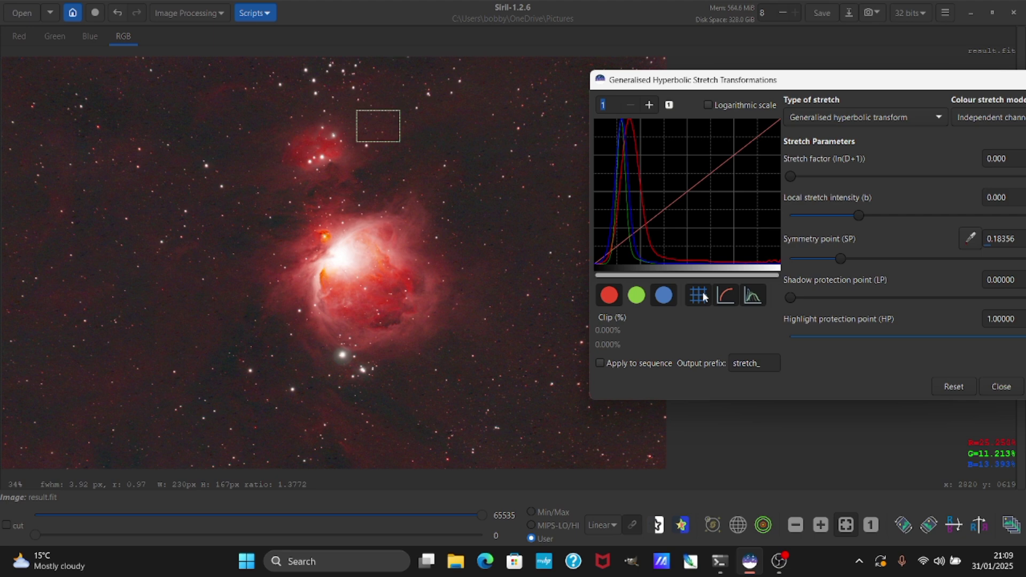
{"action": "left_click_drag", "start_coordinate": [790, 176], "coordinate": [815, 181]}
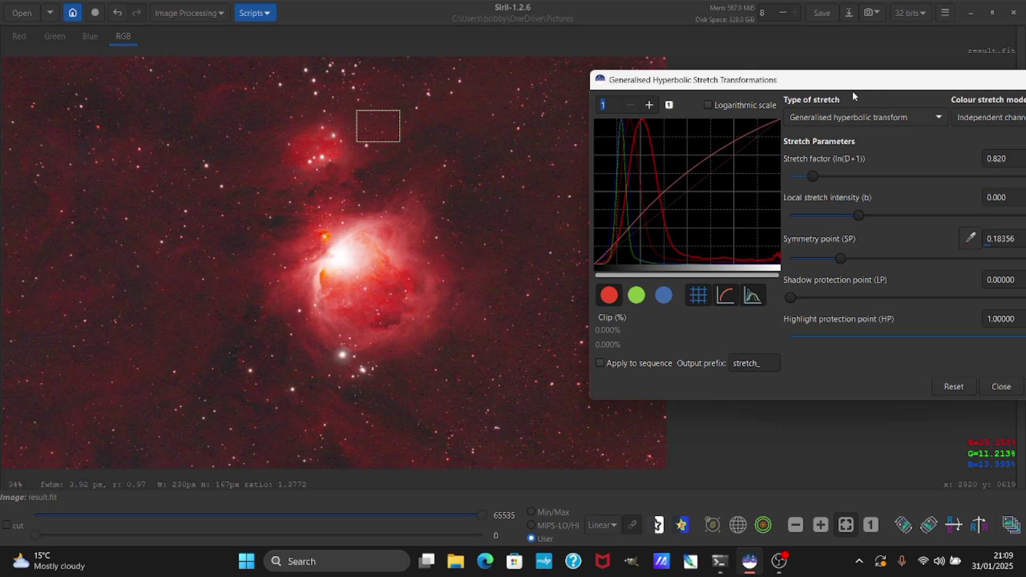
{"action": "left_click_drag", "start_coordinate": [851, 87], "coordinate": [756, 82]}
{"action": "left_click", "coordinate": [947, 380]}
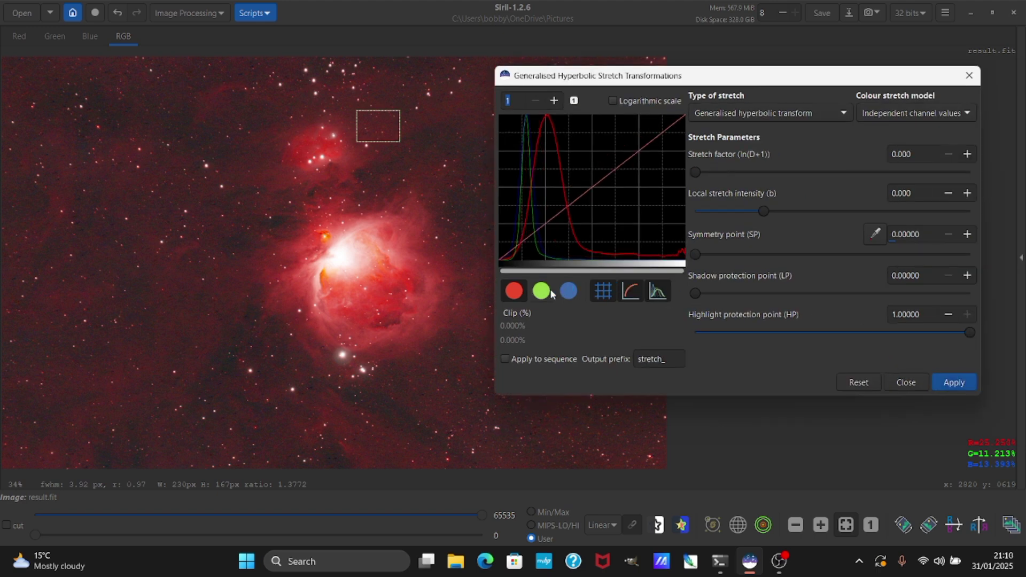
Stretch only the green and blue midtones to 0.4158163
{"action": "left_click", "coordinate": [969, 75]}
{"action": "left_click", "coordinate": [212, 18]}
{"action": "left_click", "coordinate": [214, 71]}
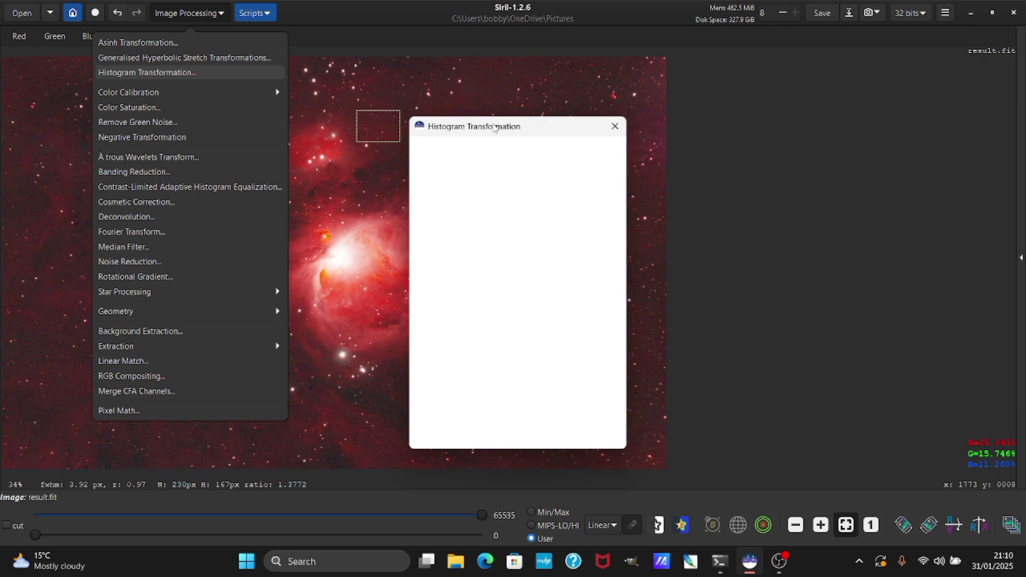
{"action": "left_click", "coordinate": [677, 339]}
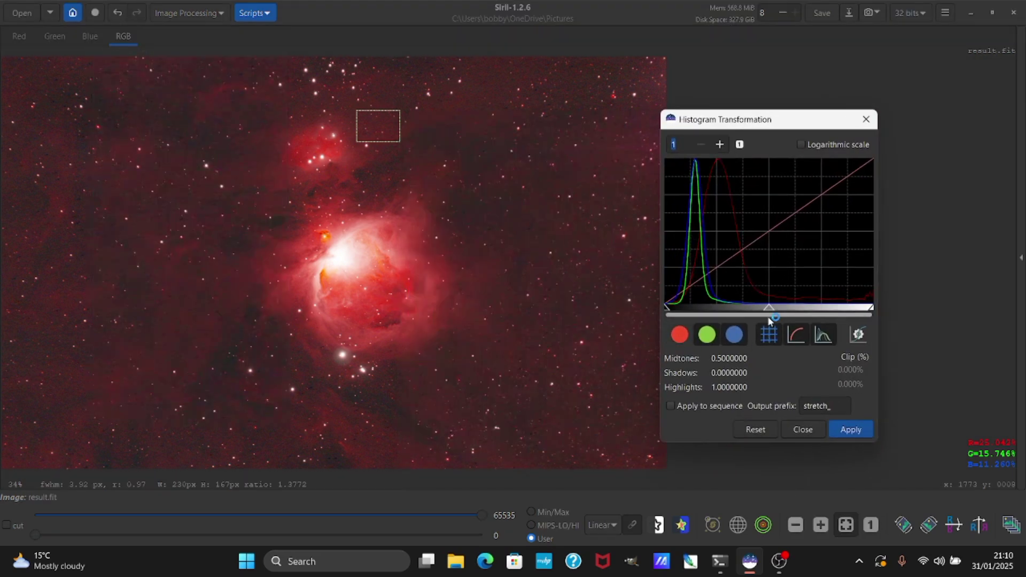
{"action": "left_click_drag", "start_coordinate": [768, 313], "coordinate": [752, 310]}
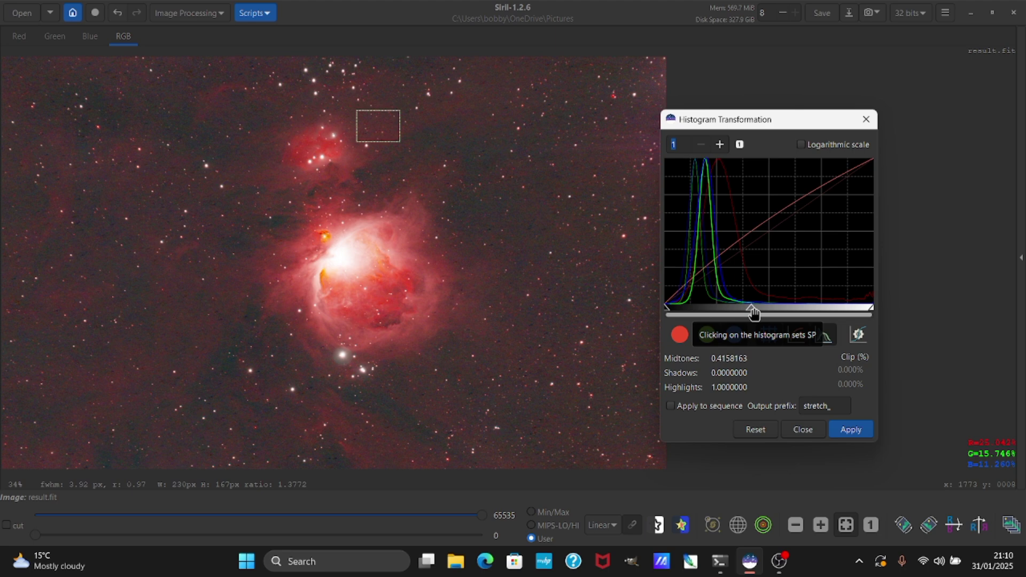
{"action": "left_click", "coordinate": [848, 428]}
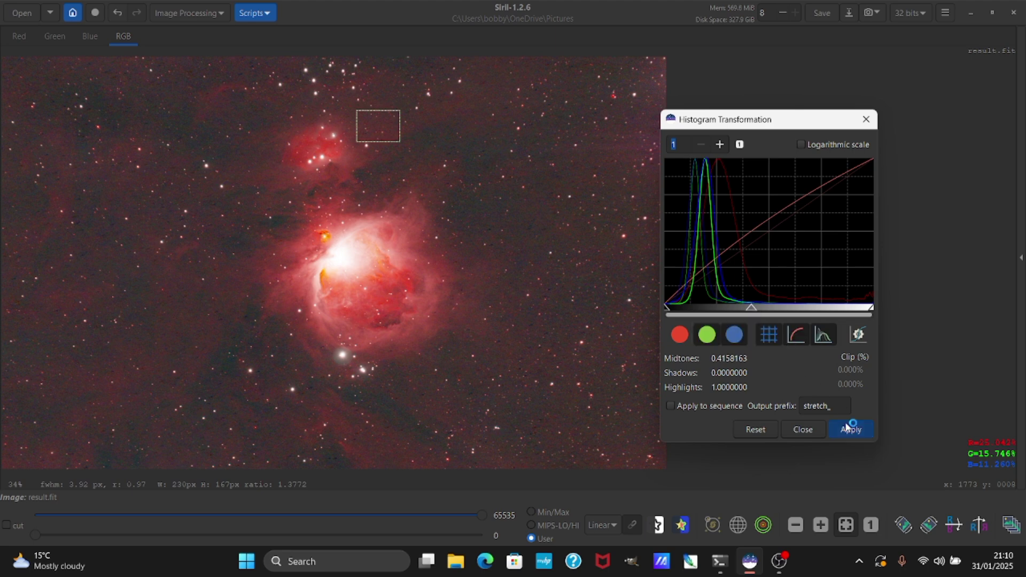
Set shadows to 0.0357143 across all channels and apply it
{"action": "left_click", "coordinate": [680, 334]}
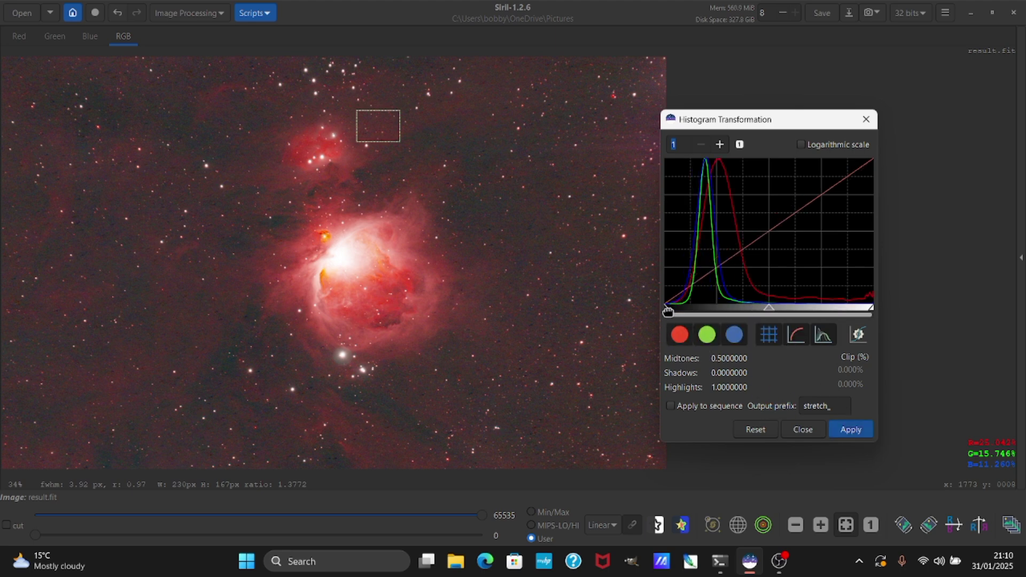
{"action": "mouse_move", "coordinate": [668, 312]}
{"action": "left_mouse_down"}
{"action": "mouse_move", "coordinate": [679, 314]}
{"action": "mouse_move", "coordinate": [655, 312]}
{"action": "mouse_move", "coordinate": [672, 311]}
{"action": "left_mouse_up"}
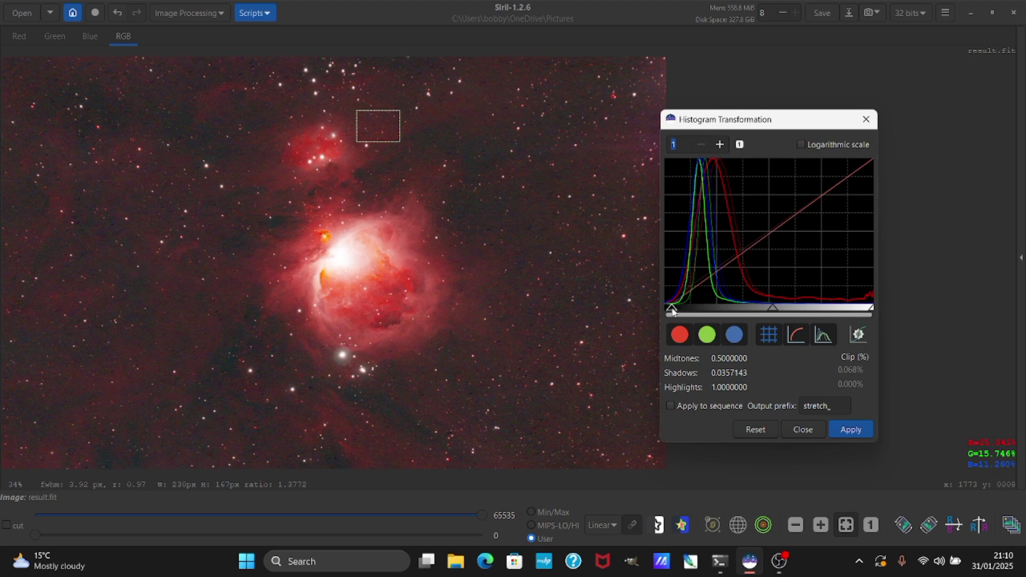
{"action": "left_click", "coordinate": [851, 432]}
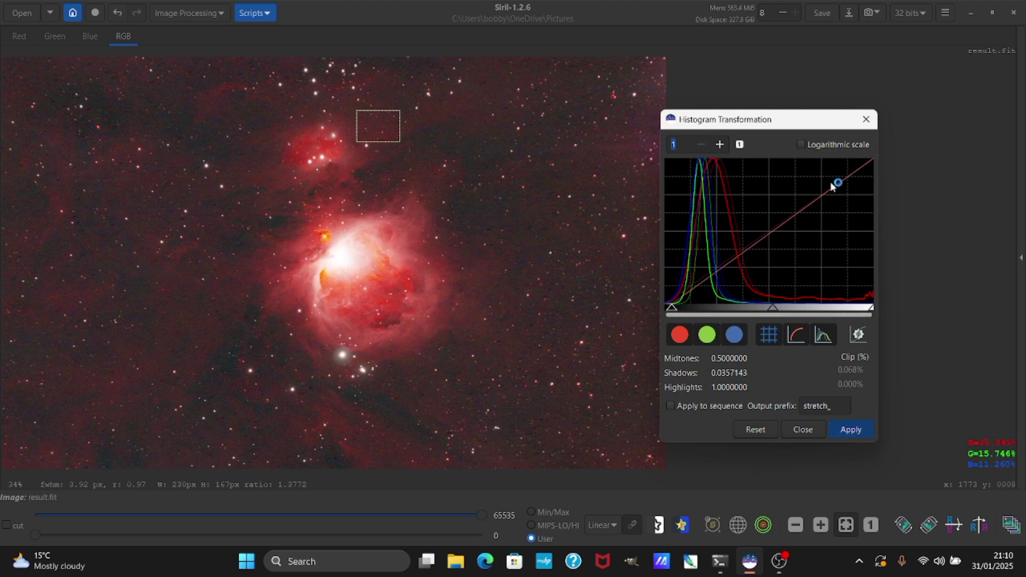
{"action": "left_click", "coordinate": [866, 119]}
Move the sample box to the top-right background corner and recentre the view
{"action": "left_click_drag", "start_coordinate": [377, 116], "coordinate": [641, 80]}
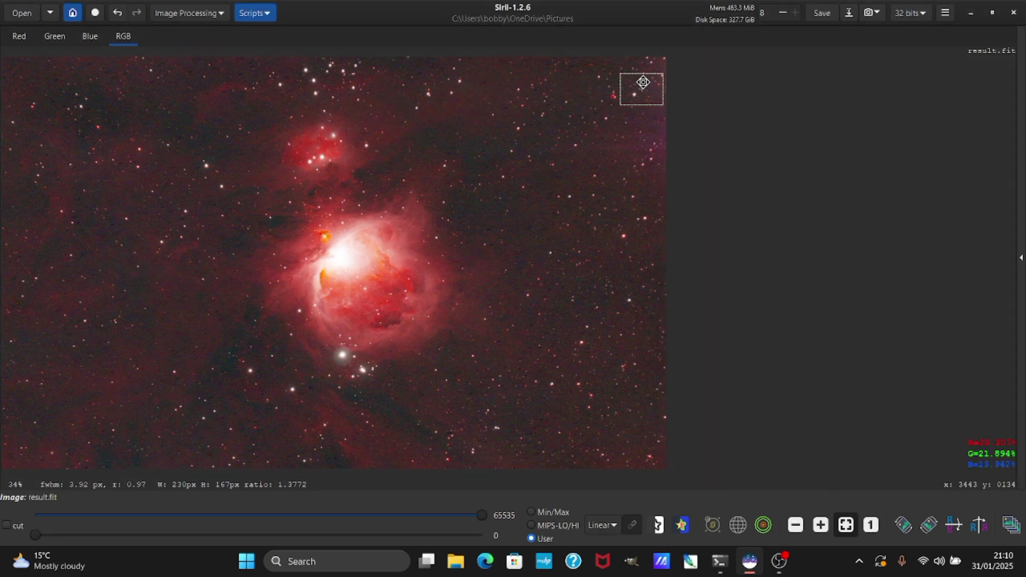
{"action": "scroll", "coordinate": [273, 252], "scroll_direction": "up", "scroll_amount": 1}
{"action": "scroll", "coordinate": [263, 257], "scroll_direction": "down", "scroll_amount": 3}
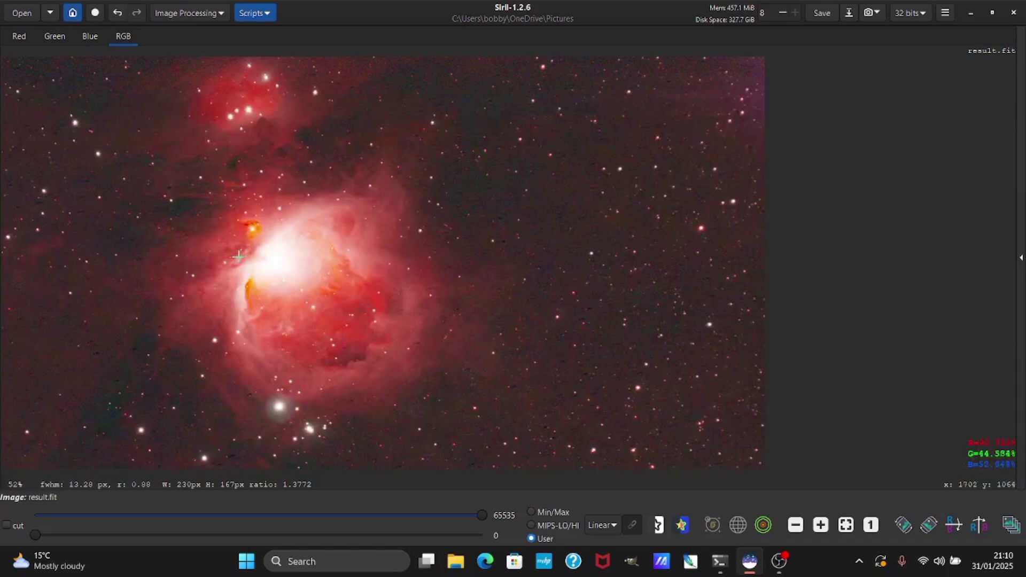
{"action": "scroll", "coordinate": [218, 266], "scroll_direction": "up", "scroll_amount": 1}
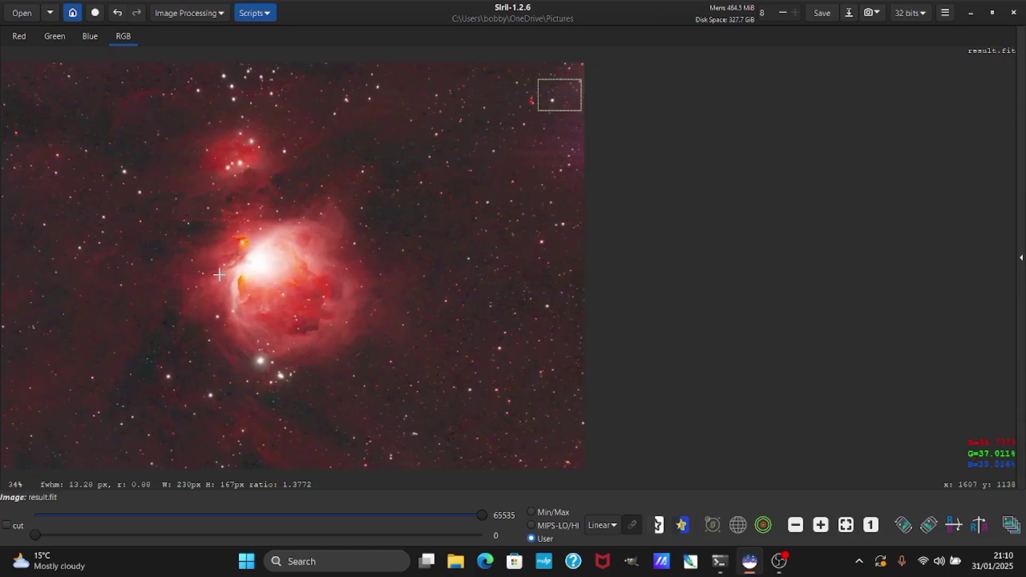
{"action": "left_click_drag", "start_coordinate": [220, 279], "coordinate": [408, 277]}
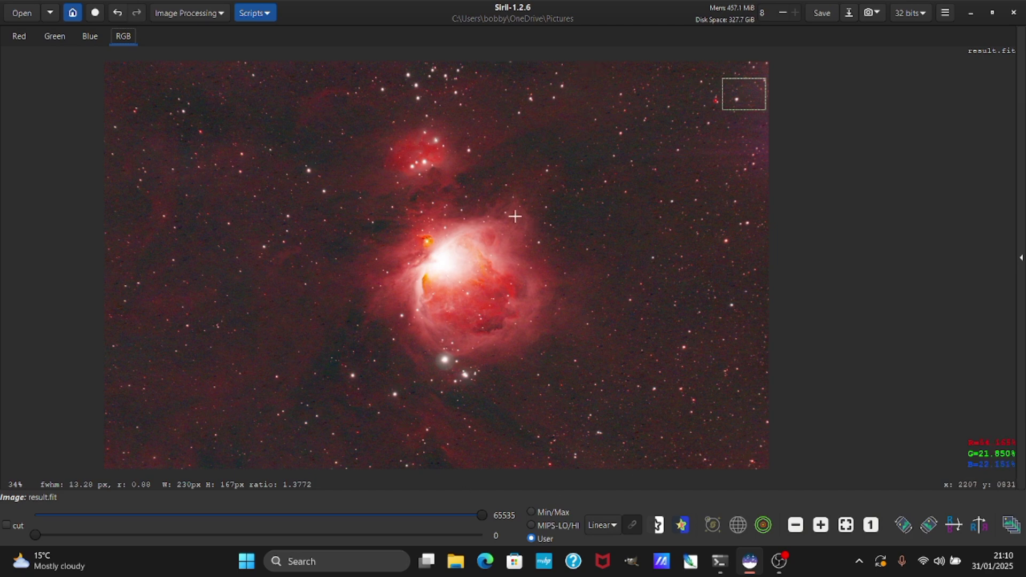
Stretch only the blue channel with highlights 0.8112245 and midtones 0.5345912
{"action": "left_click", "coordinate": [223, 15]}
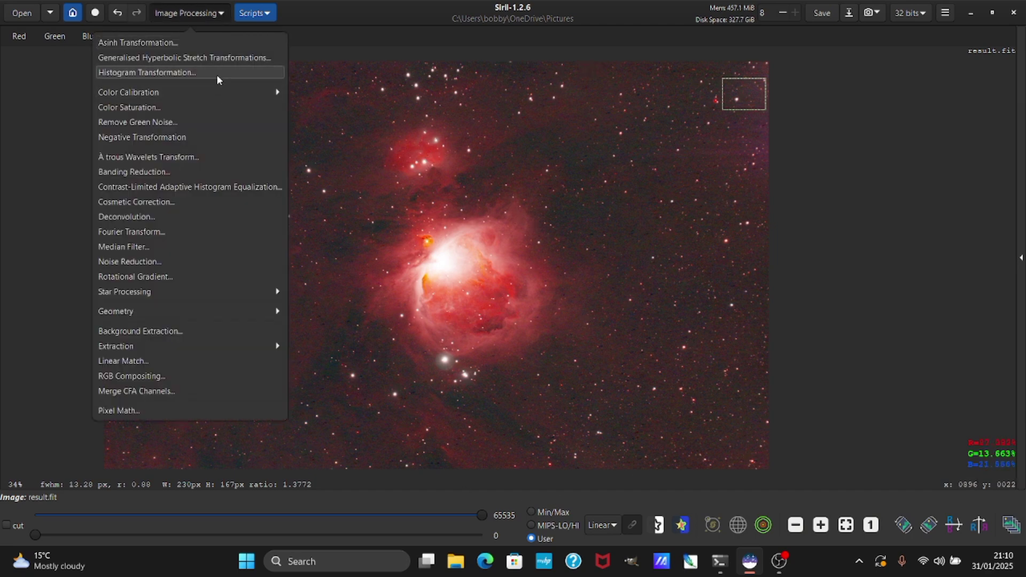
{"action": "left_click", "coordinate": [218, 76]}
{"action": "left_click", "coordinate": [707, 335]}
{"action": "left_click", "coordinate": [680, 334]}
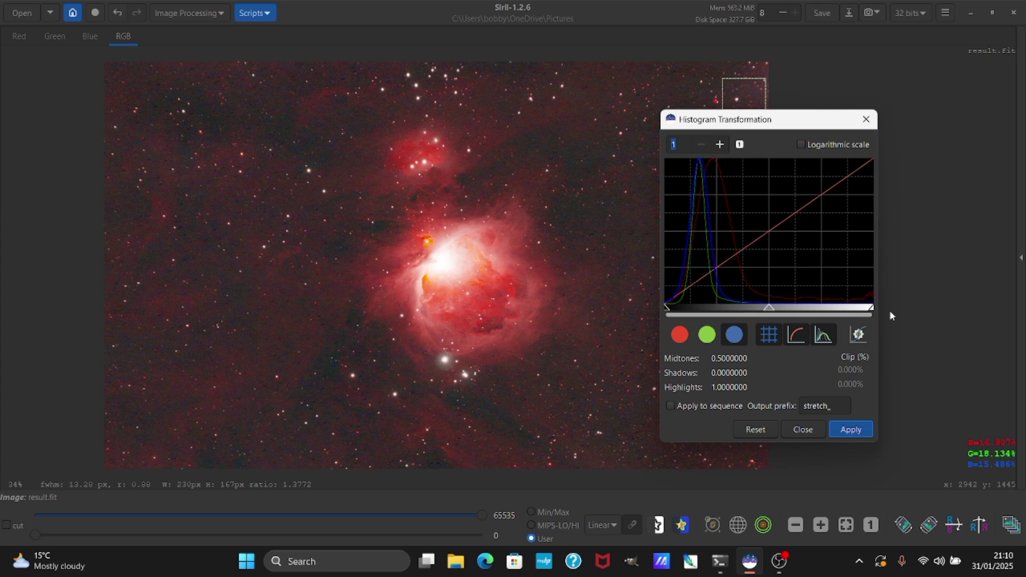
{"action": "left_click_drag", "start_coordinate": [870, 312], "coordinate": [832, 313]}
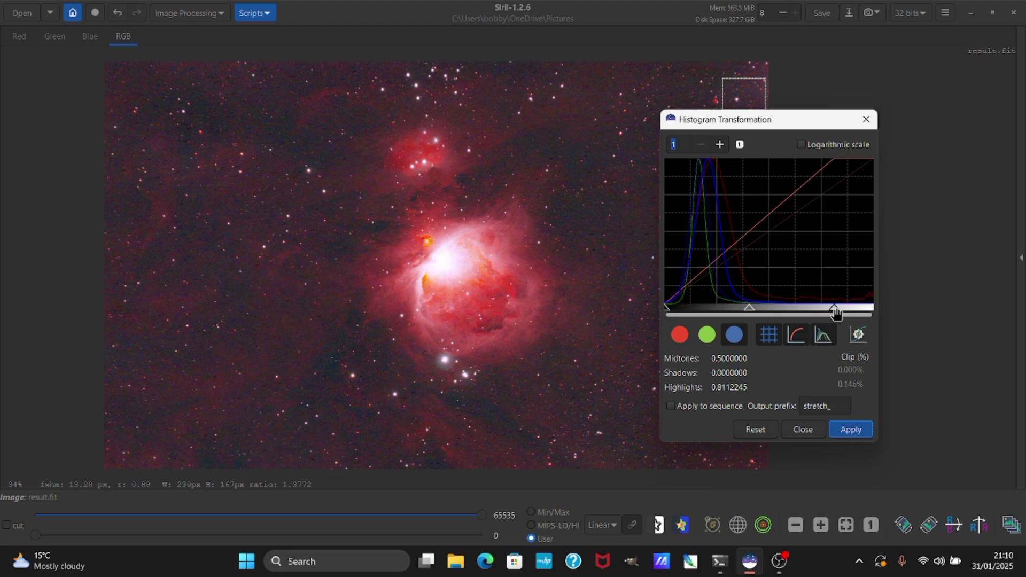
{"action": "left_click_drag", "start_coordinate": [750, 310], "coordinate": [756, 309]}
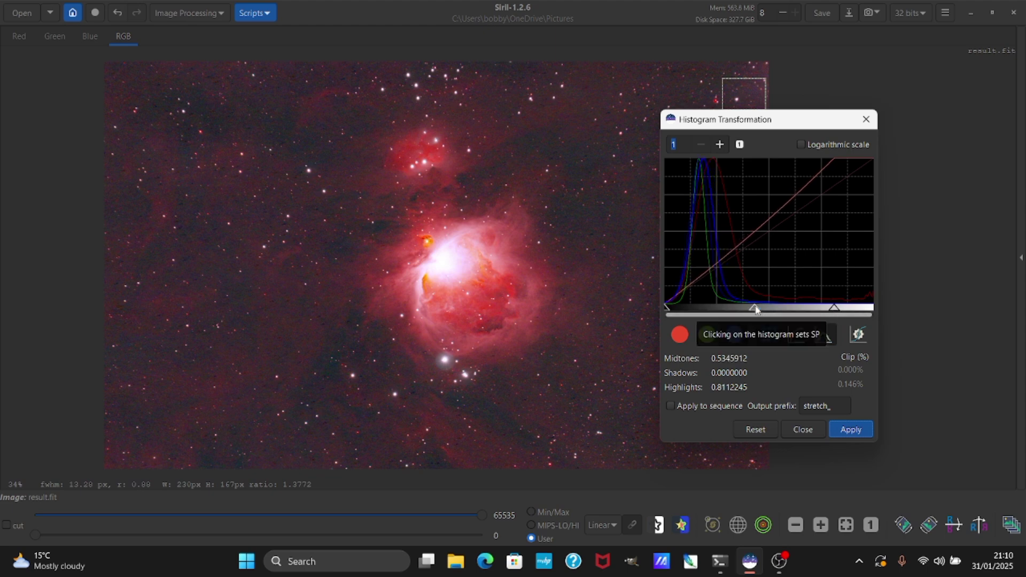
{"action": "left_click", "coordinate": [848, 427]}
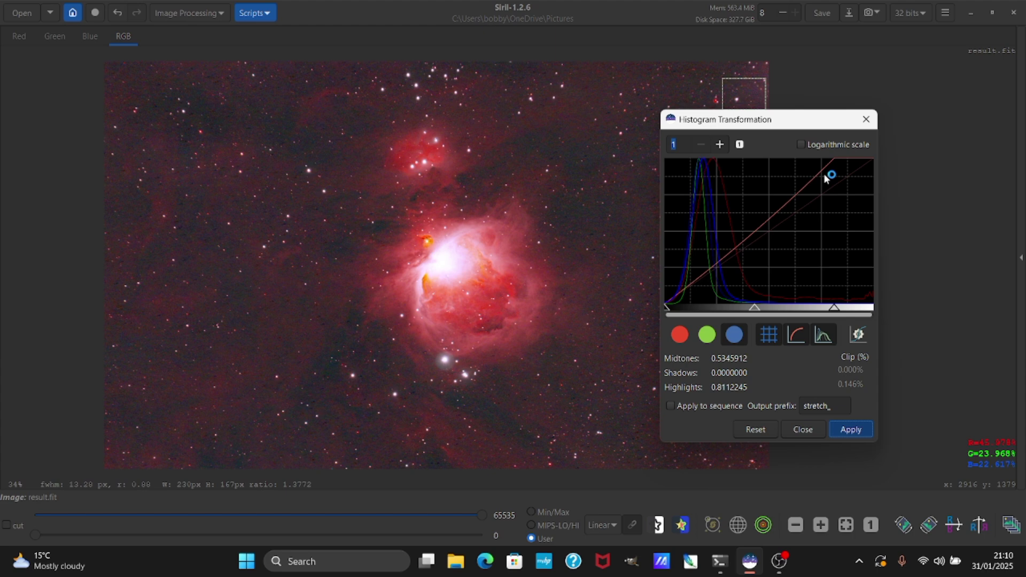
{"action": "left_click", "coordinate": [866, 119]}
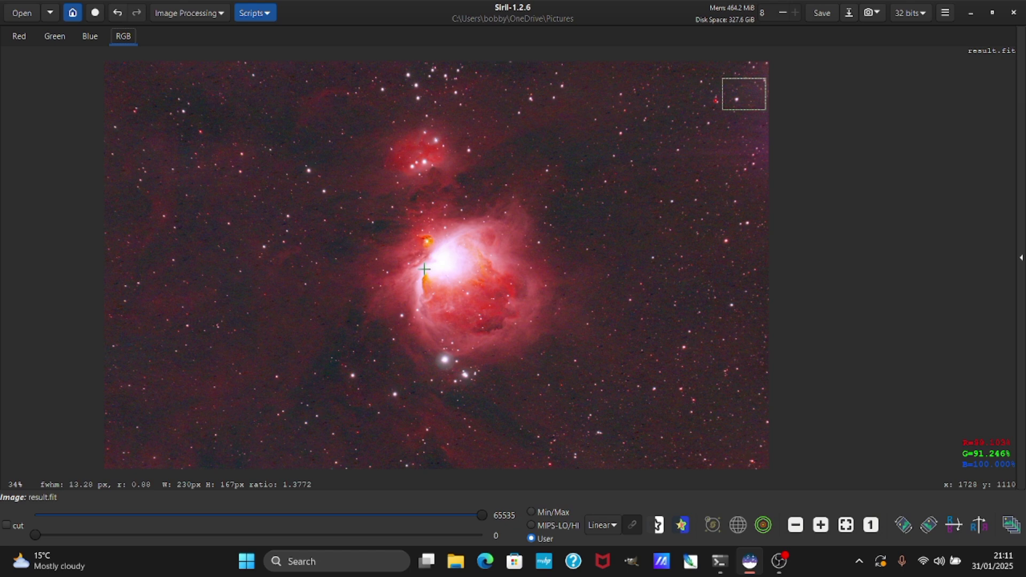
{"action": "scroll", "coordinate": [454, 265], "scroll_direction": "up", "scroll_amount": 4}
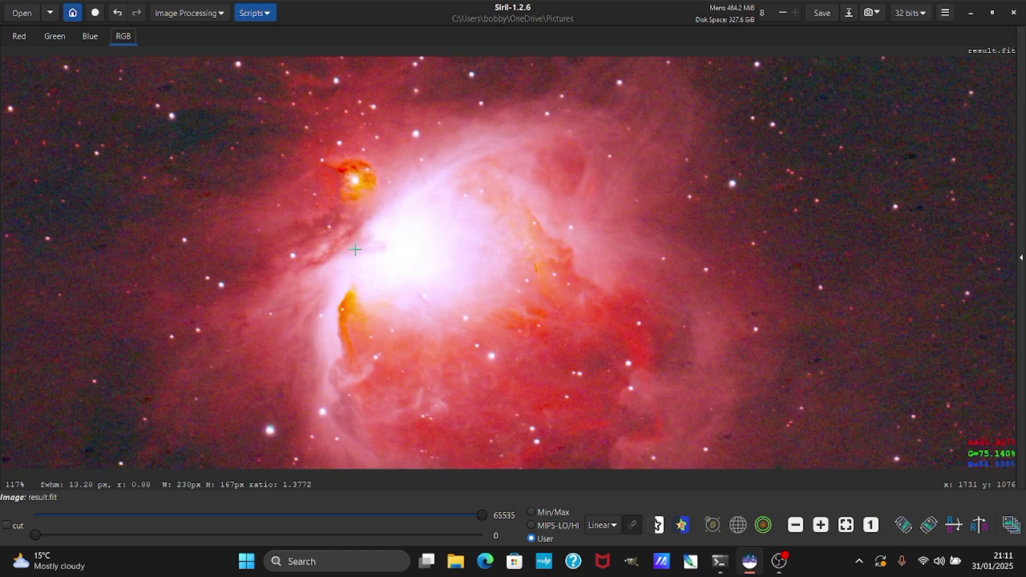
{"action": "scroll", "coordinate": [349, 251], "scroll_direction": "down", "scroll_amount": 2}
{"action": "scroll", "coordinate": [350, 252], "scroll_direction": "down", "scroll_amount": 2}
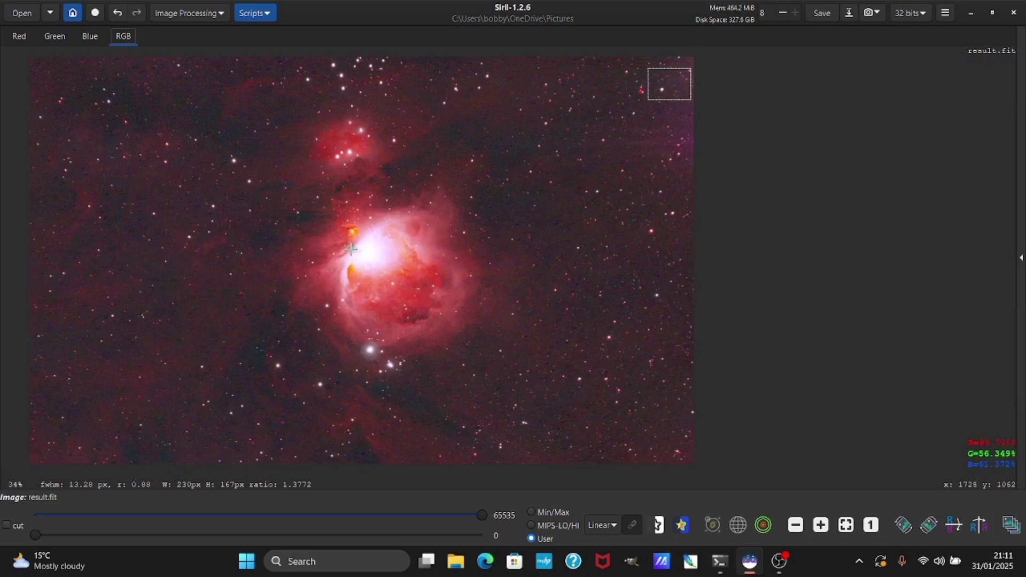
{"action": "left_click", "coordinate": [192, 13]}
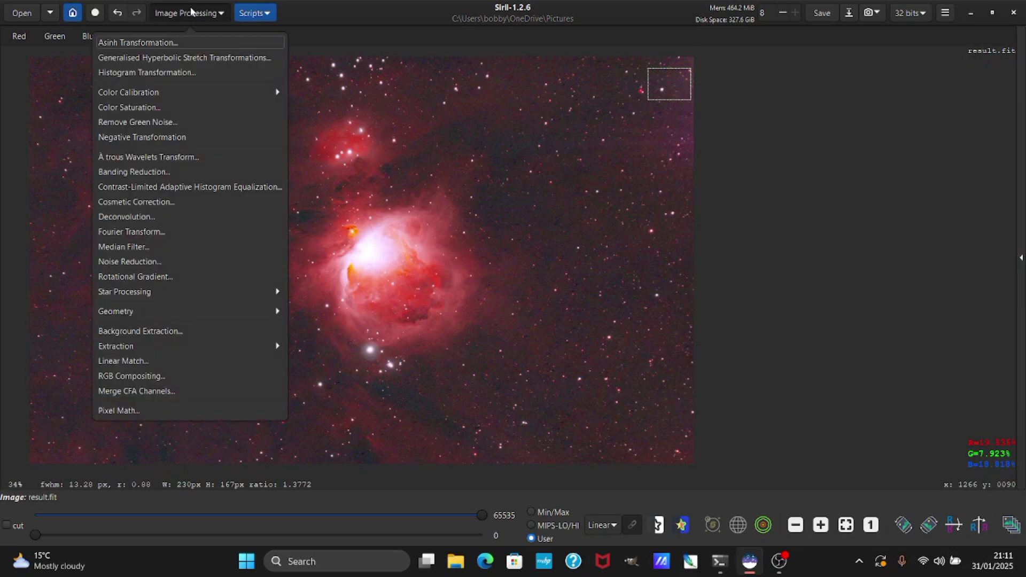
{"action": "left_click", "coordinate": [194, 14]}
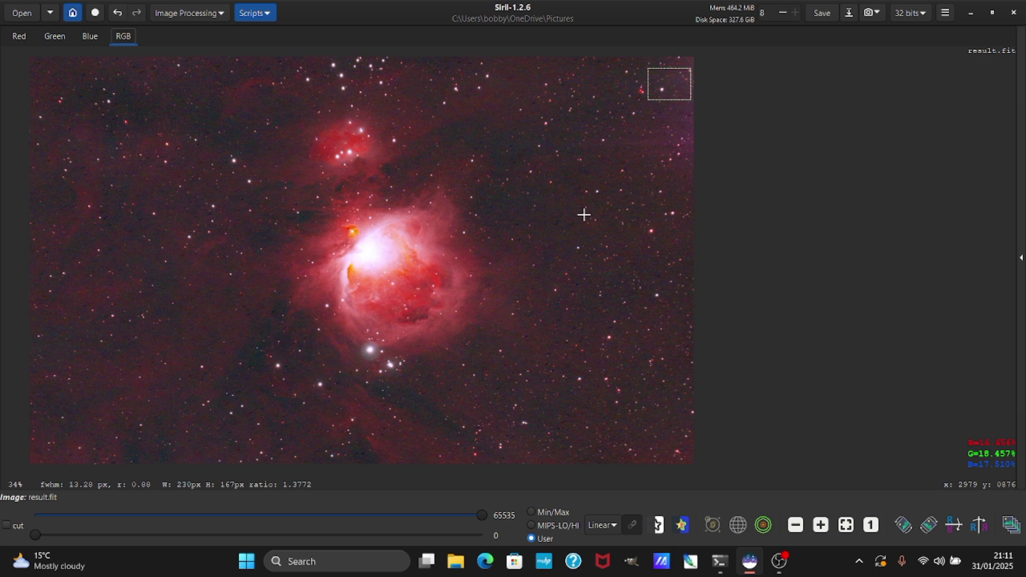